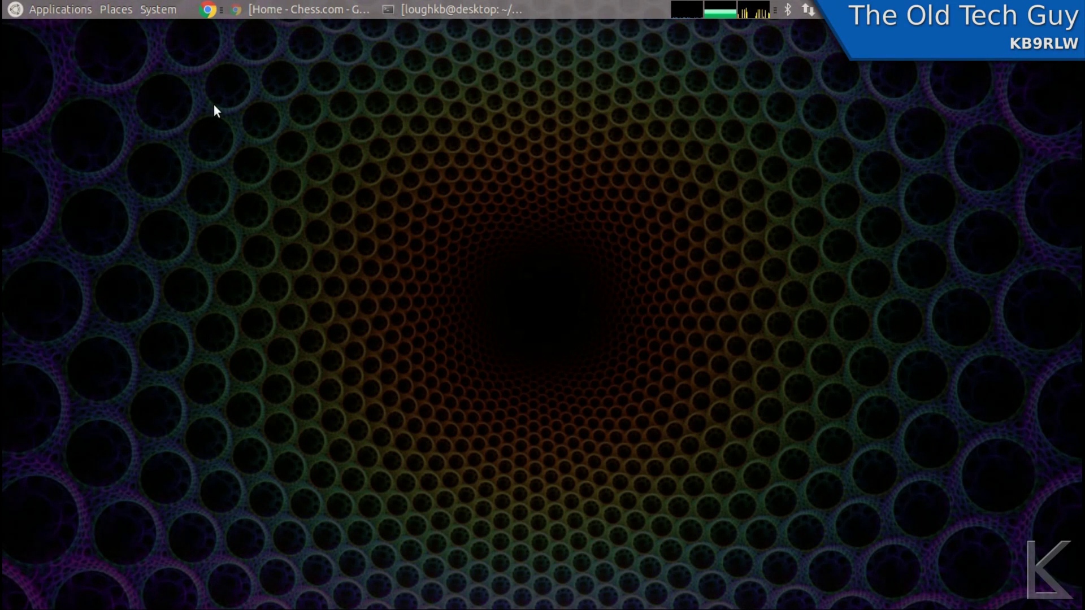
- Launch Synaptic Package Manager from System > Administration and authenticate with the administrator password
click(155, 10)
mouse_move(169, 33)
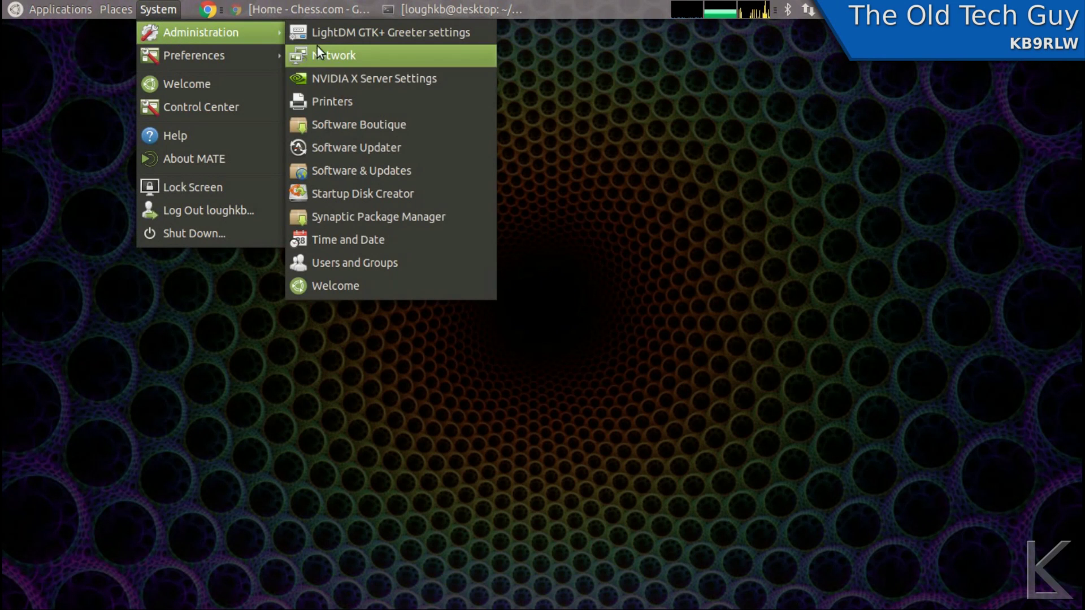
click(386, 221)
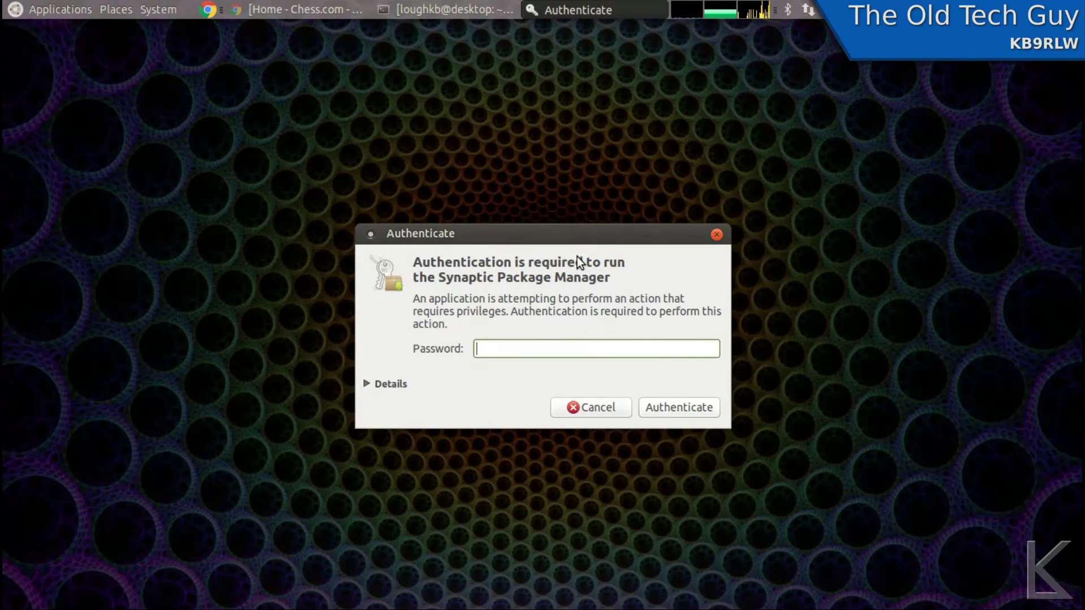
text(******)
key(Return)
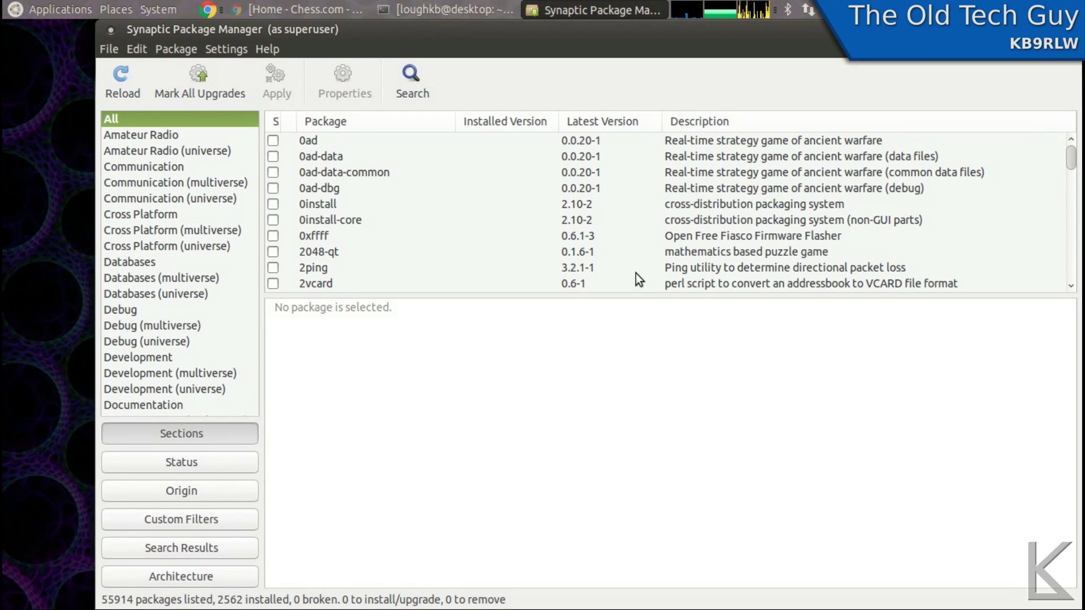
- Search Synaptic for tqsl and confirm trustedqsl 2.2-2 is already installed, leaving it unmarked
click(412, 86)
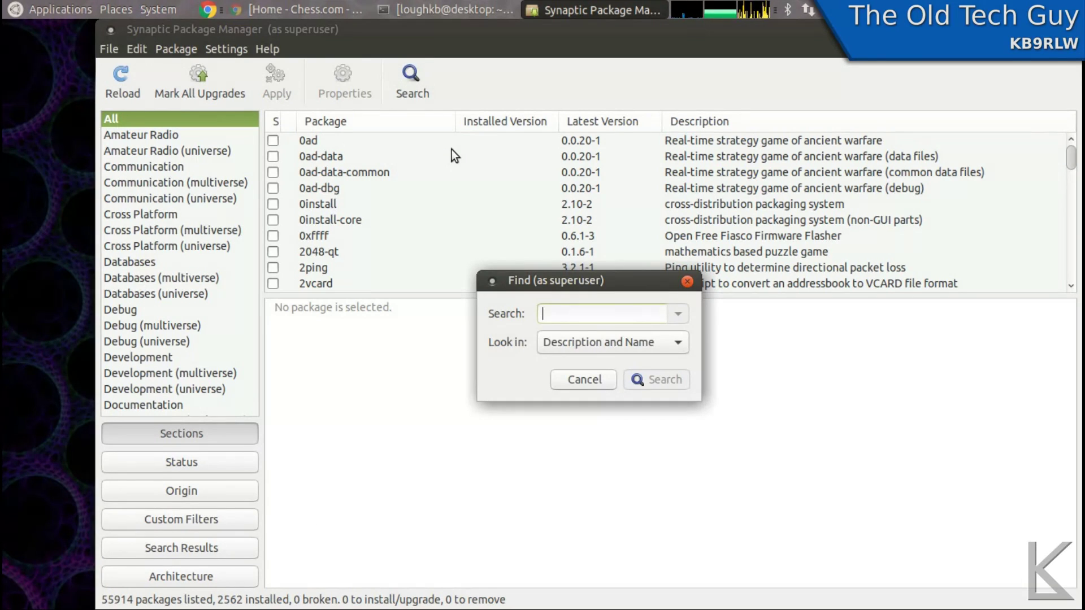
text(t)
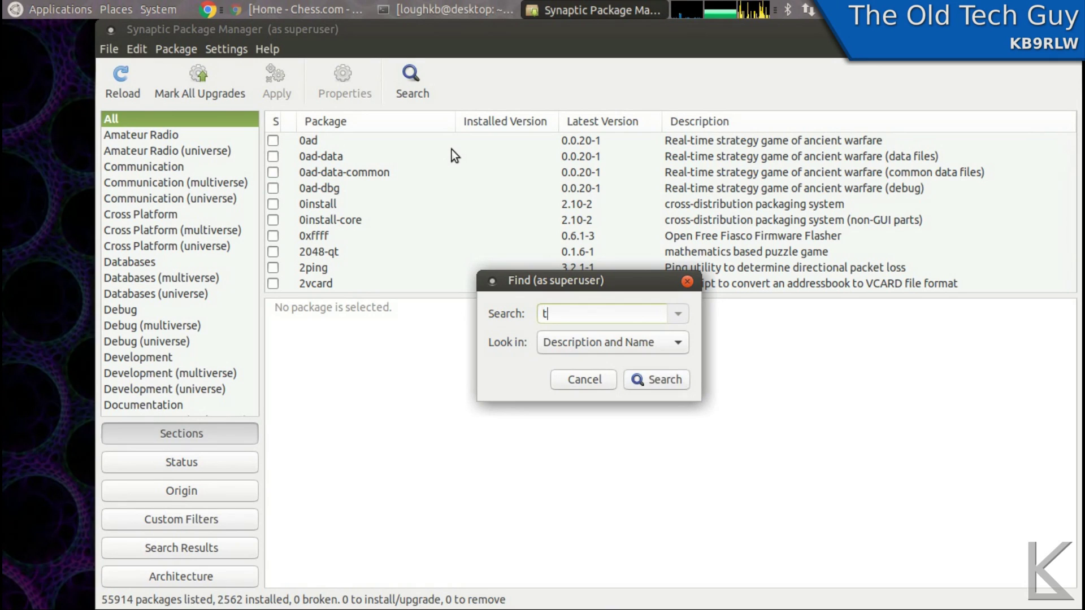
text(qsl)
key(Return)
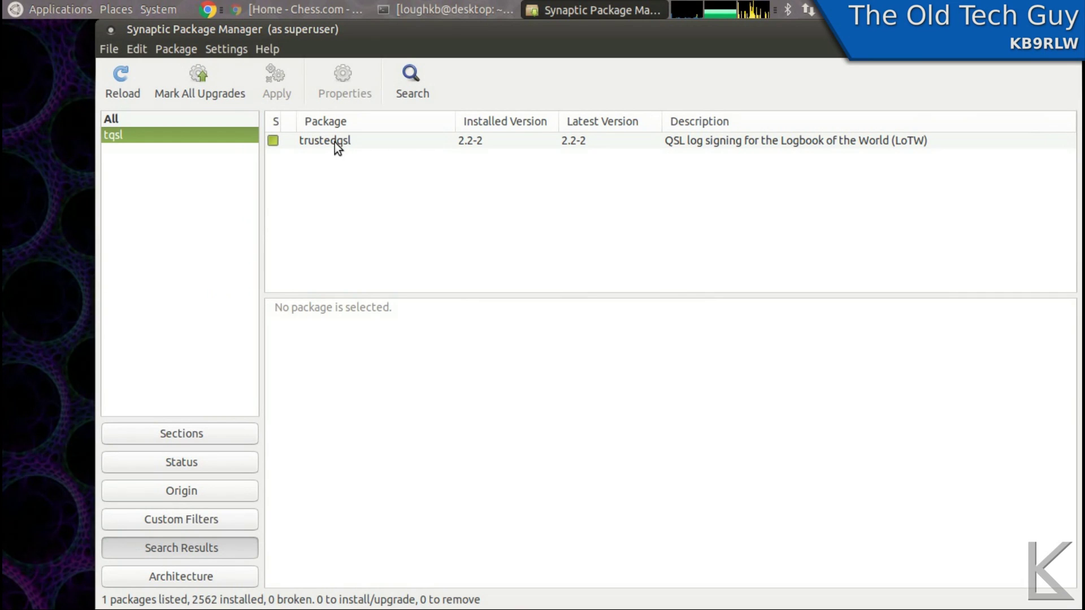
click(274, 141)
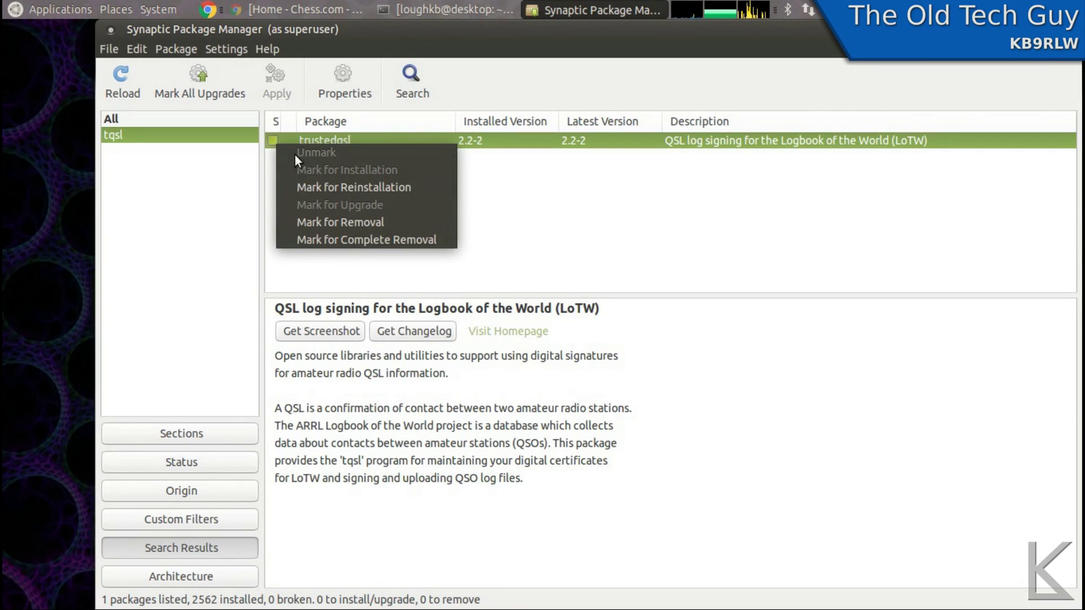
click(471, 76)
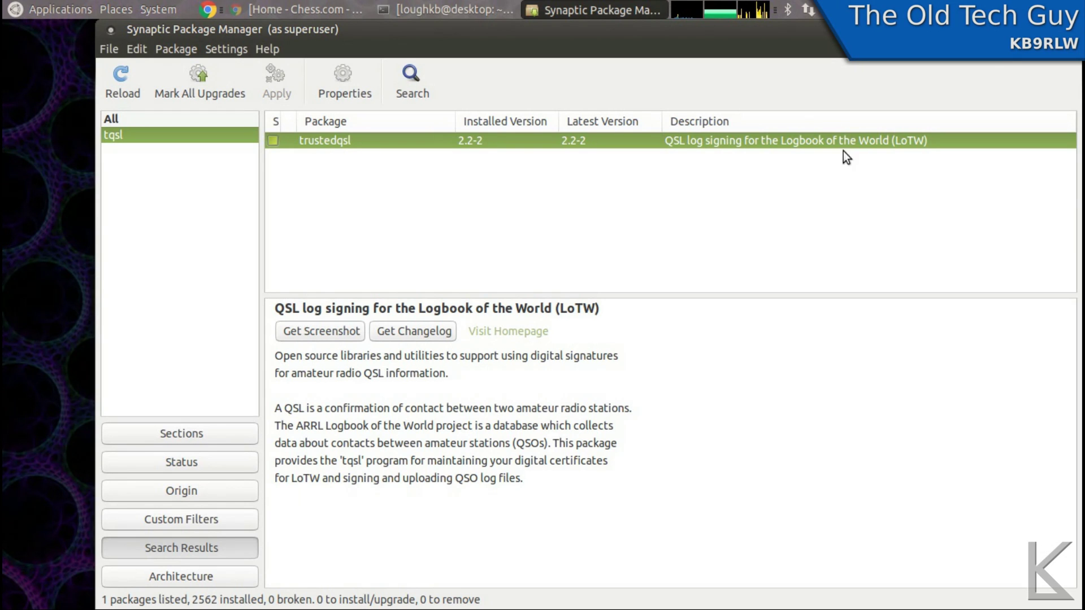
- Minimise Synaptic and bring up a new MATE Terminal window
click(594, 10)
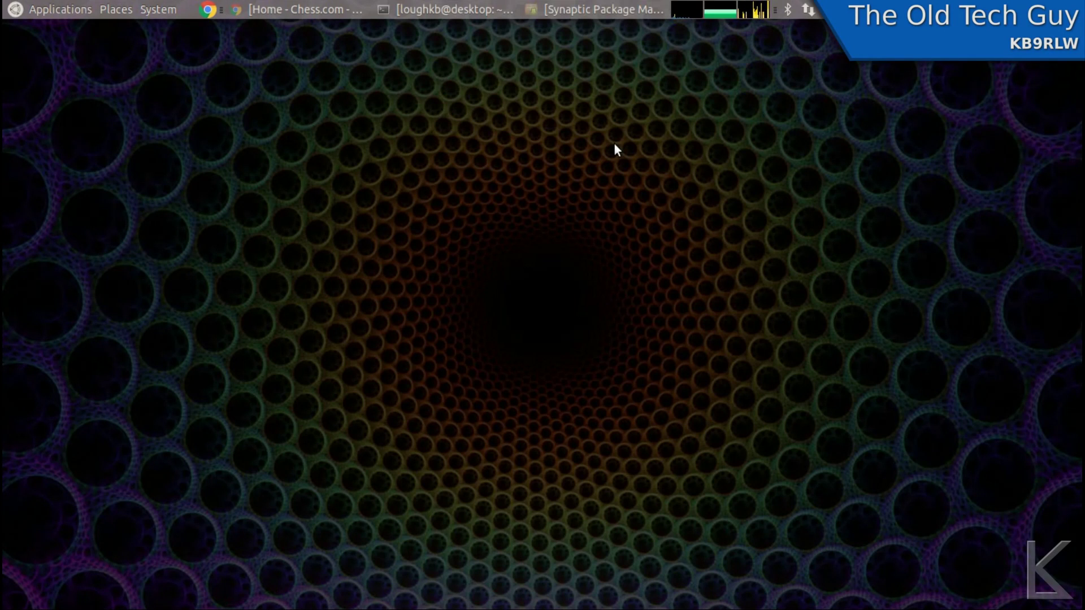
key(ctrl+alt+t)
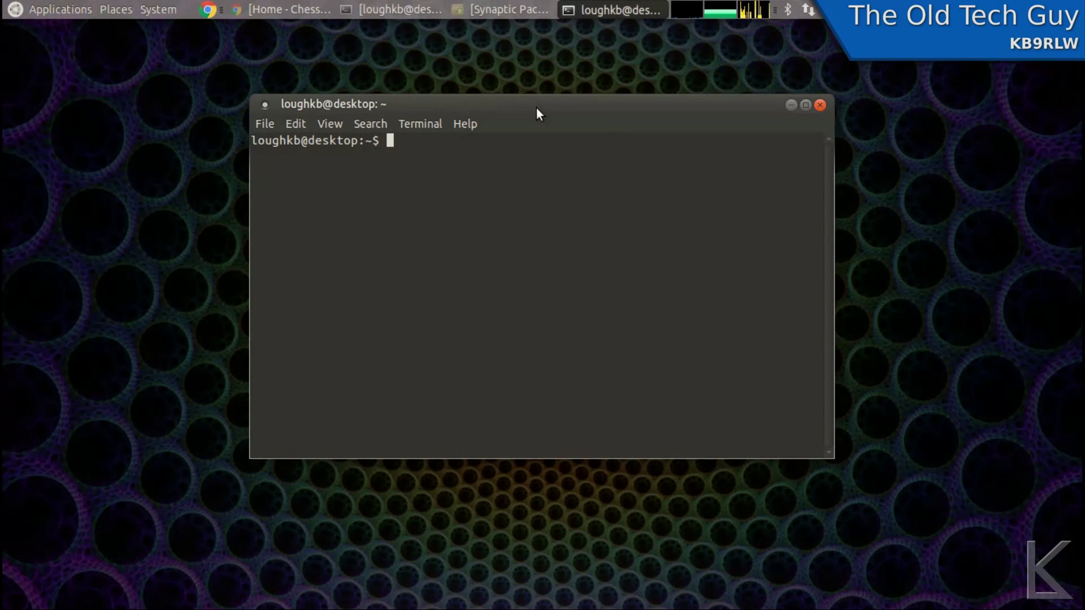
click(53, 3)
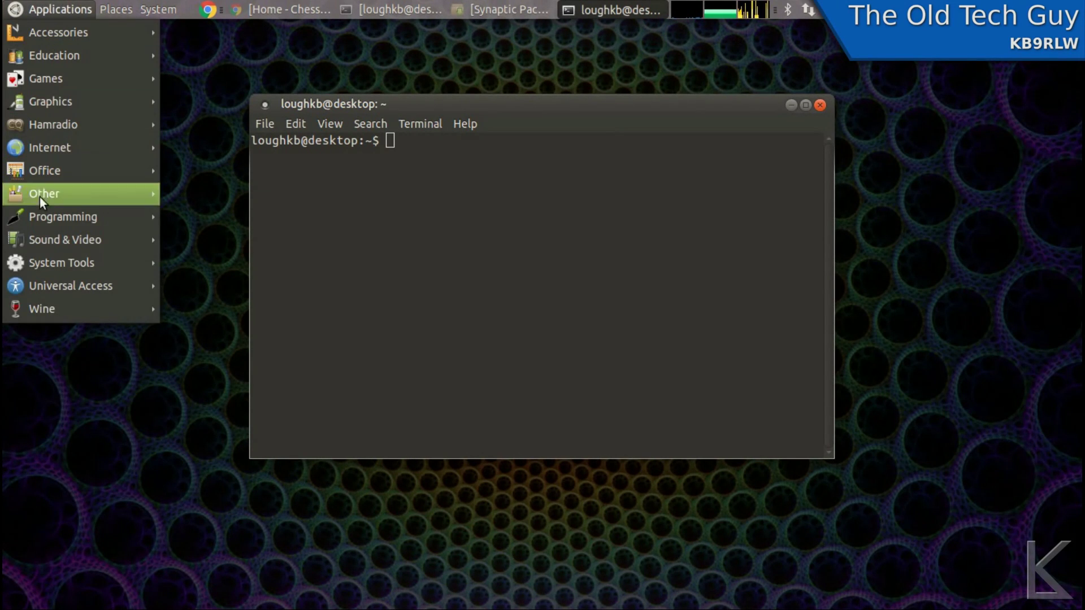
mouse_move(46, 265)
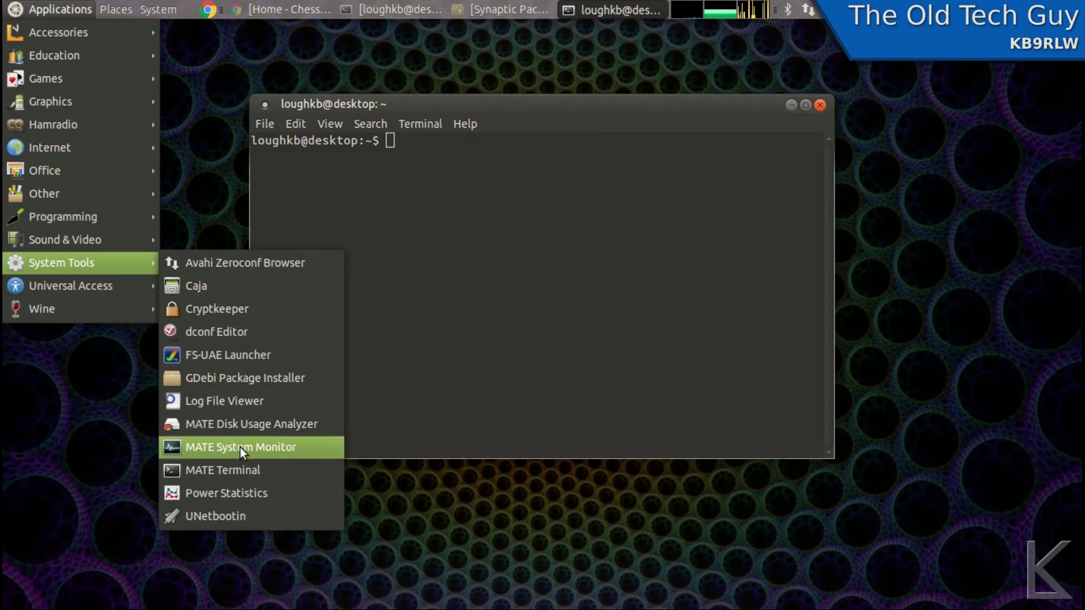
click(654, 116)
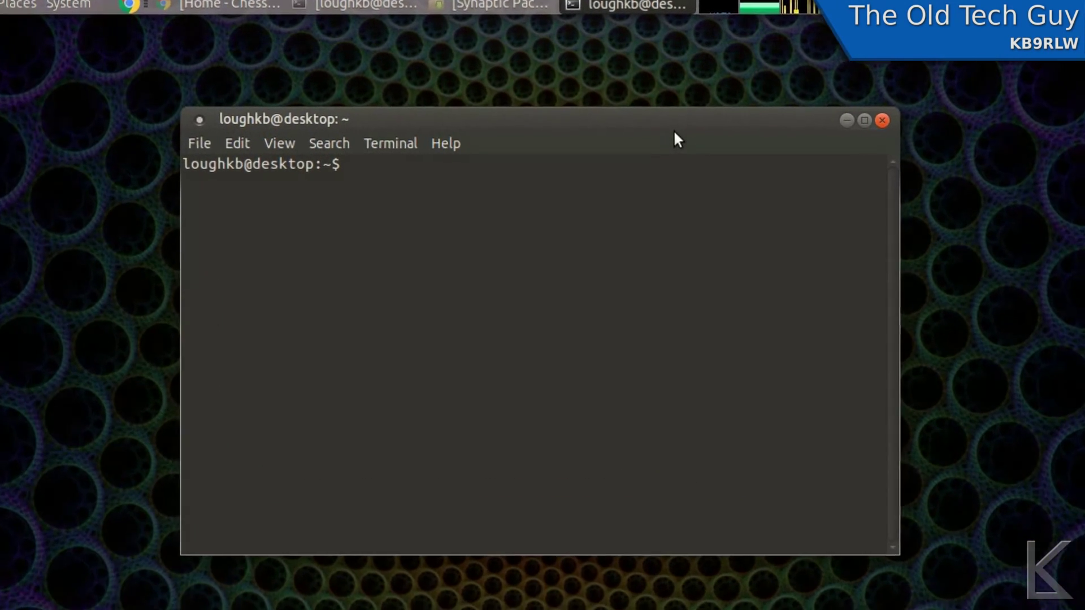
- Run sudo apt-get install trustedqsl and enter the sudo password
text(sudo)
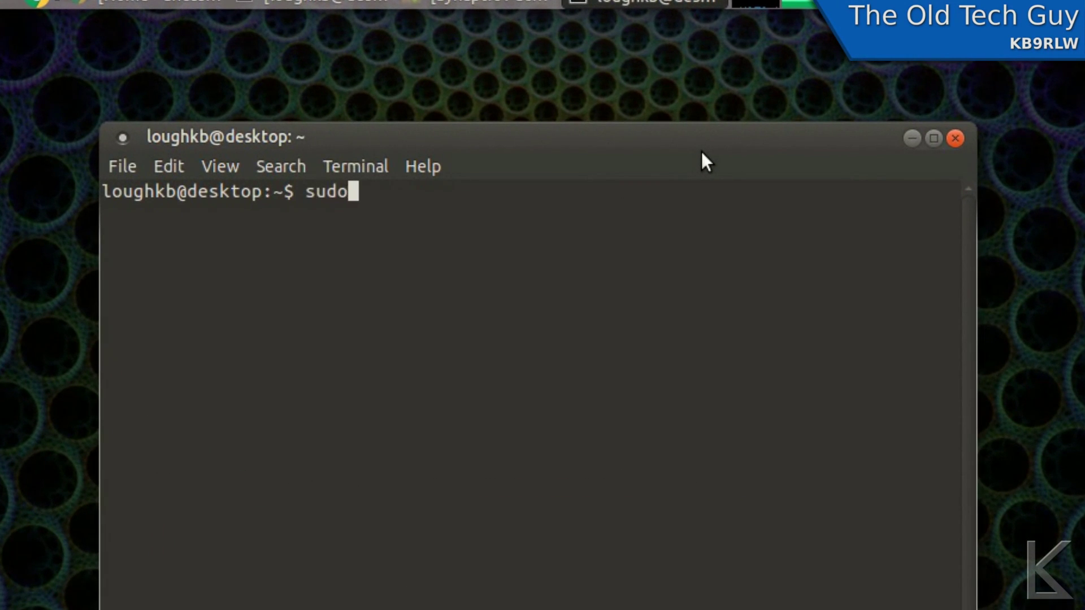
text( apt-get )
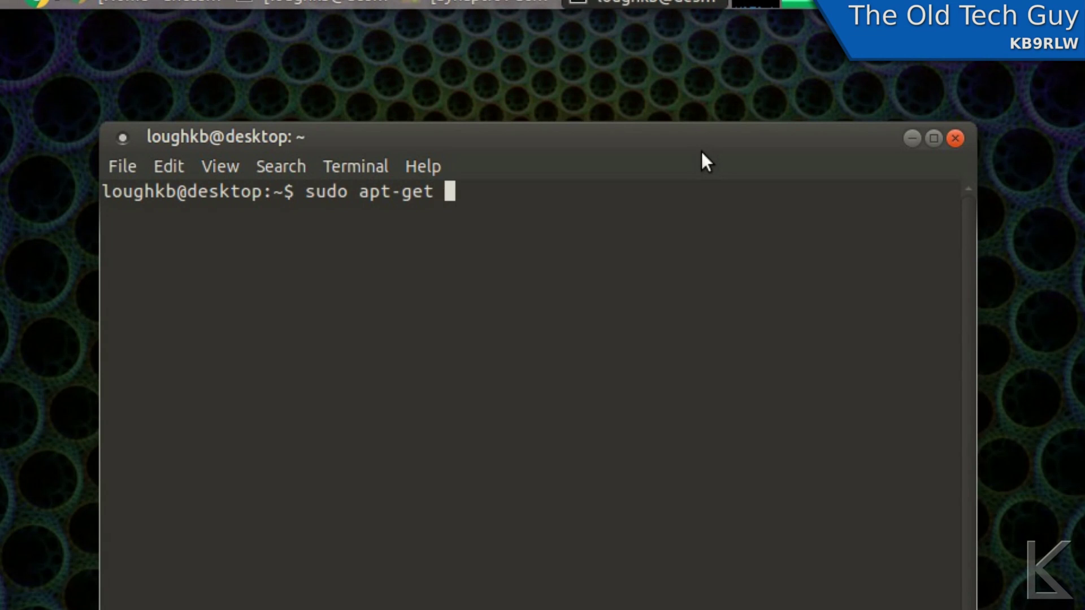
text(install )
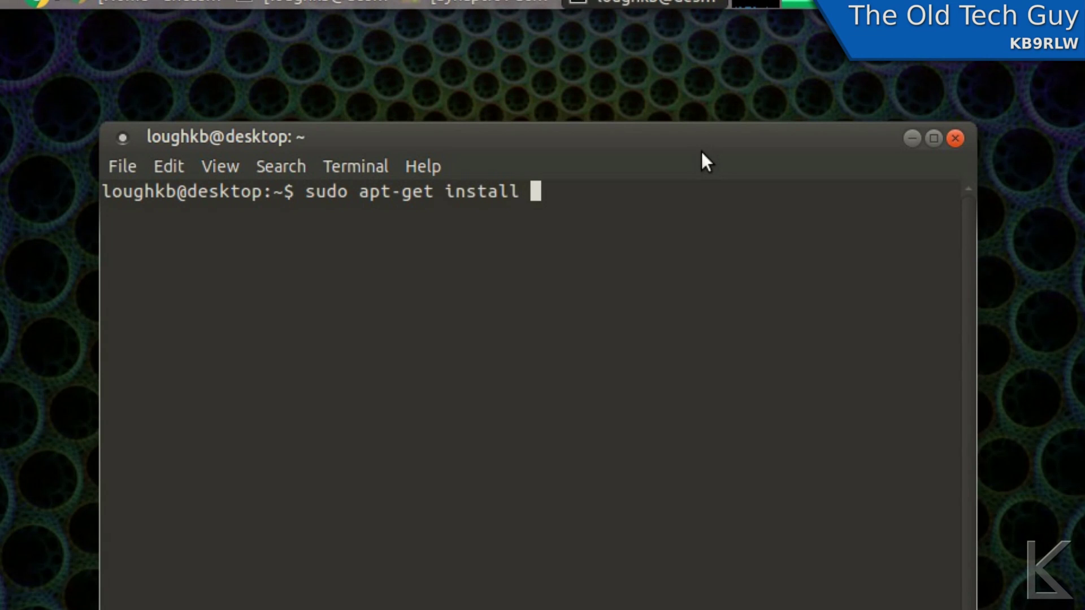
text(trus)
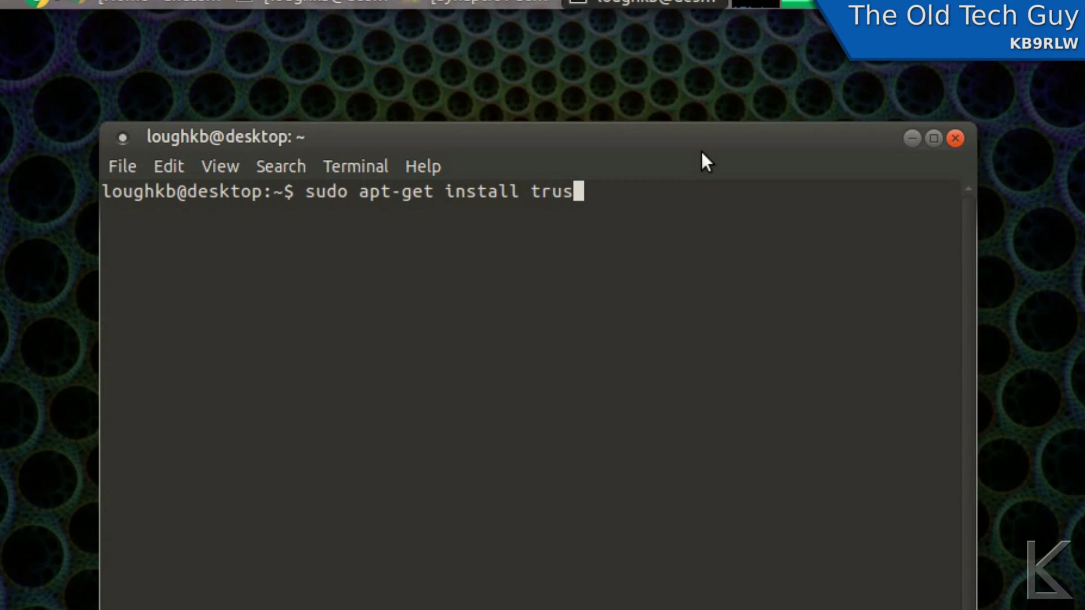
text(tedqsl)
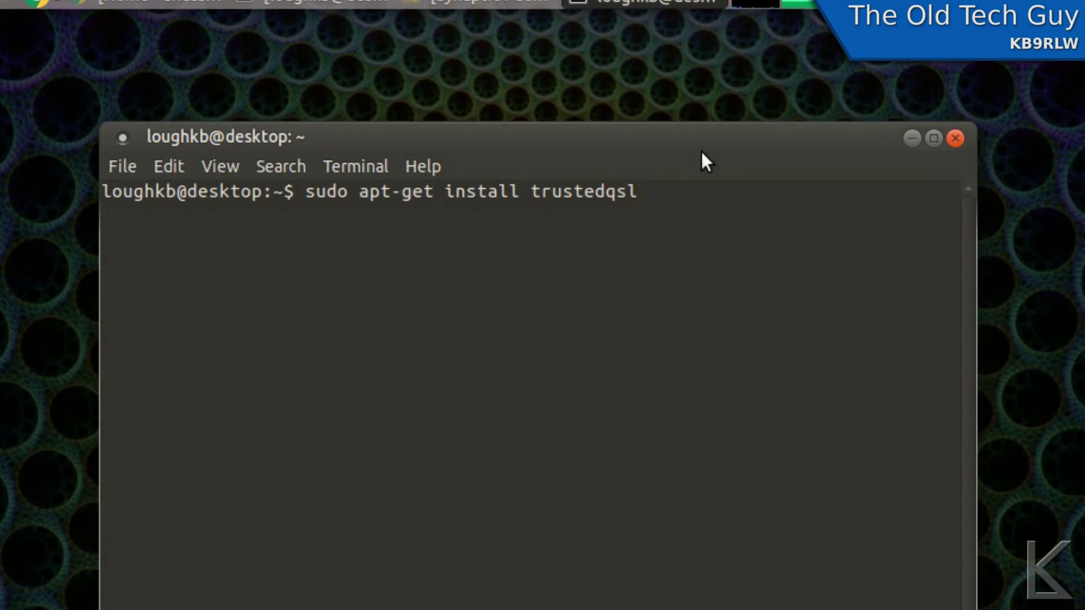
key(Return)
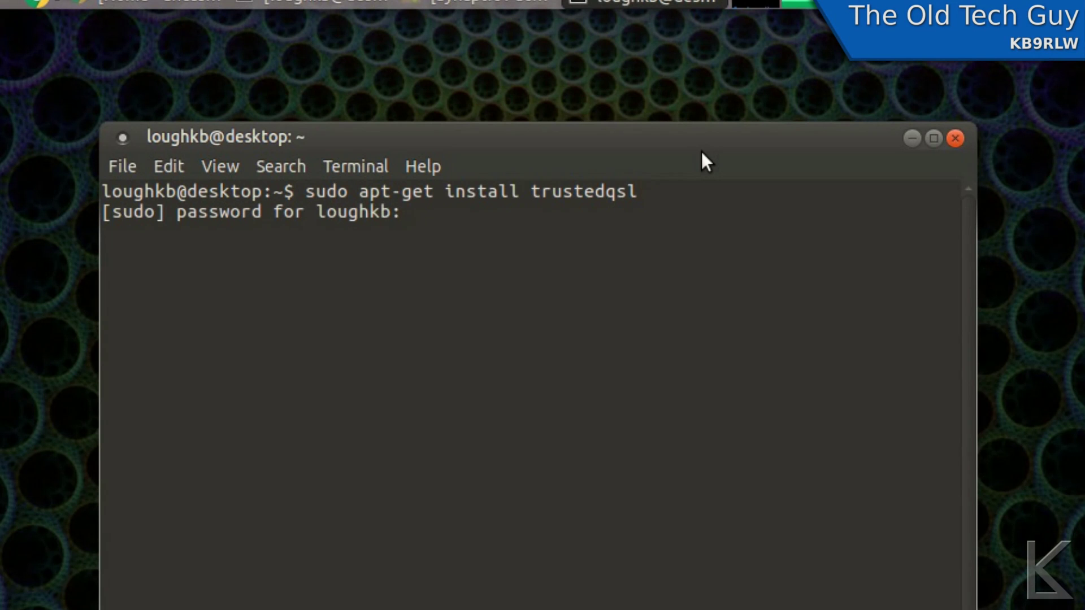
key(Return)
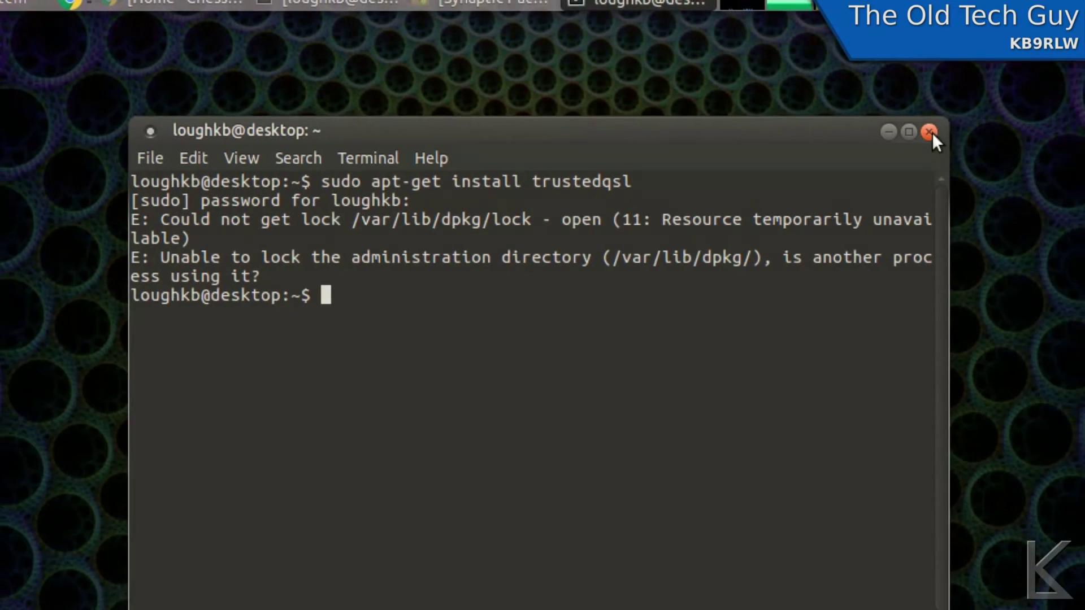
- Close the terminal, start TrustedQSL from Applications > Hamradio, and agree to request a new callsign certificate
click(929, 132)
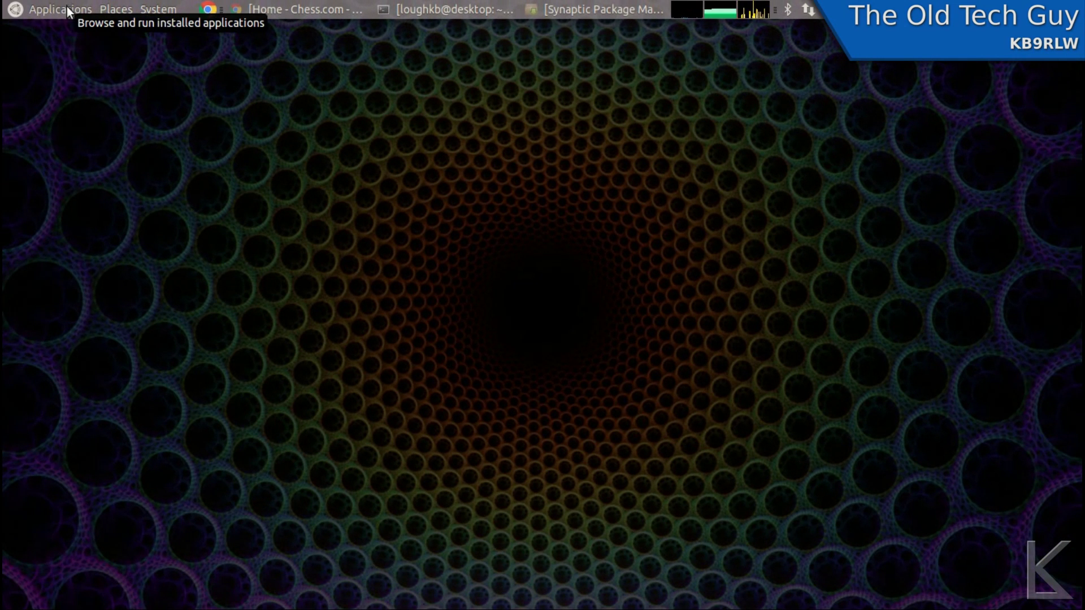
click(66, 6)
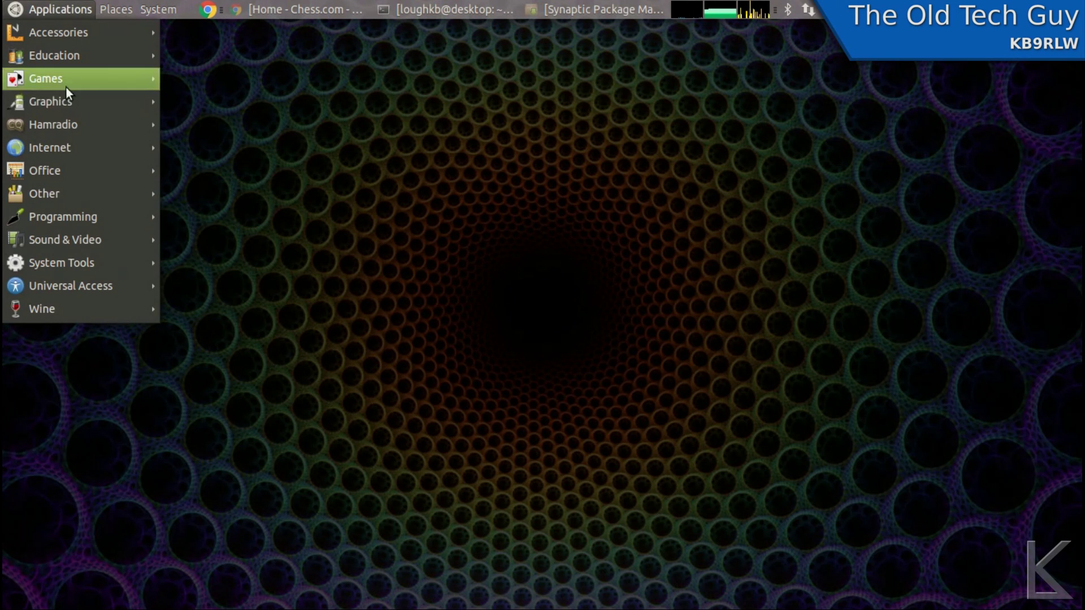
mouse_move(59, 121)
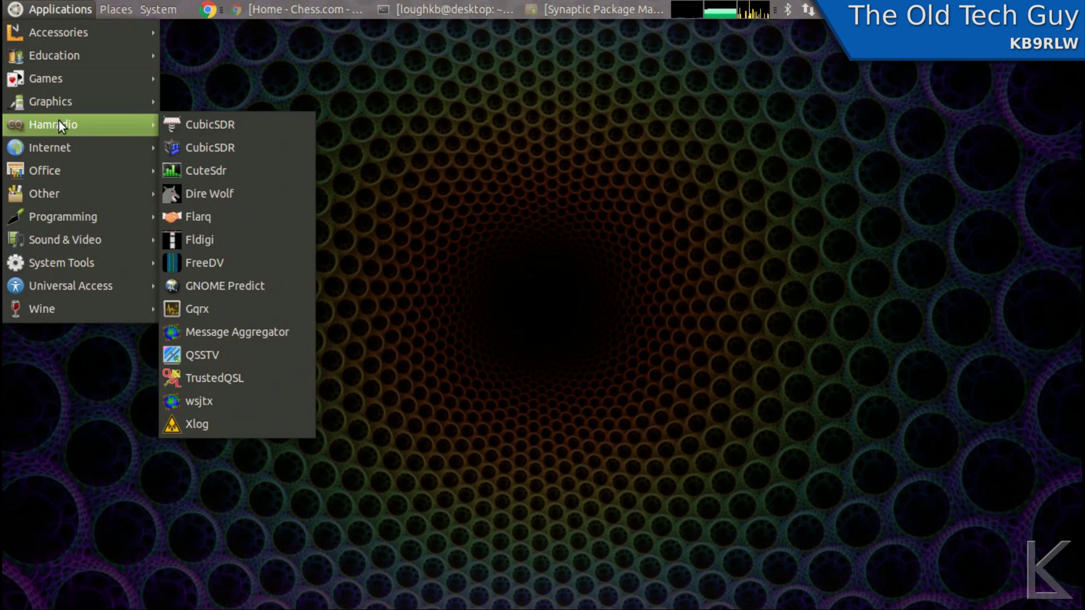
click(245, 379)
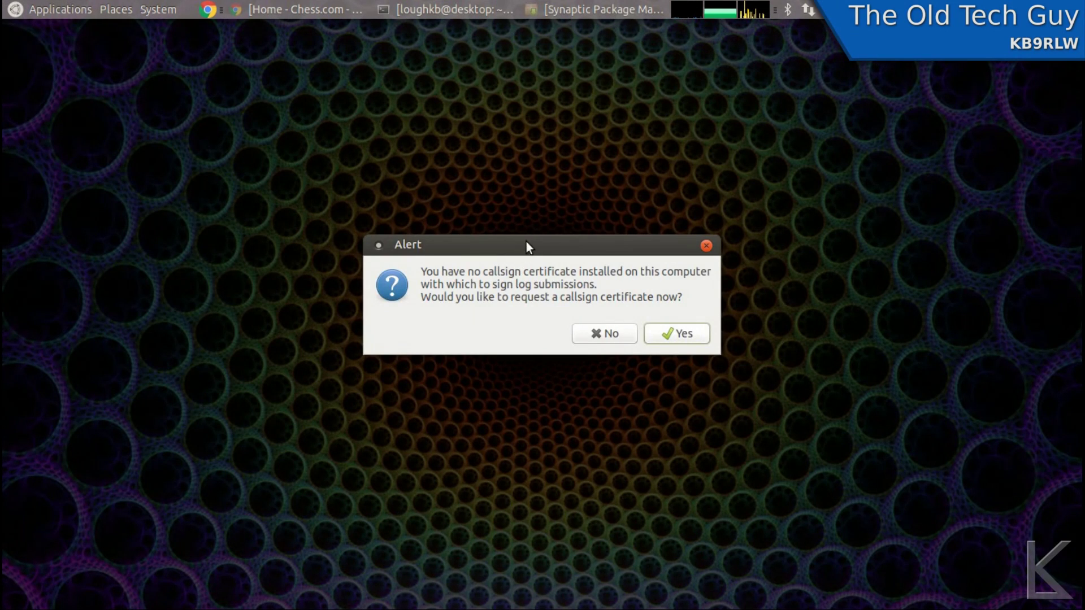
drag(527, 242, 545, 182)
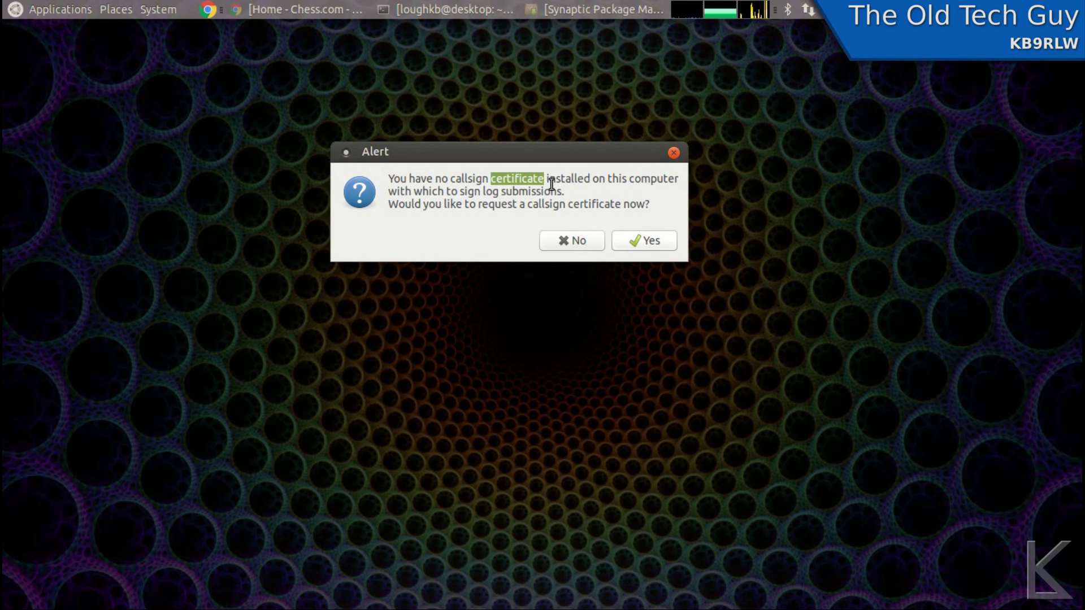
click(577, 189)
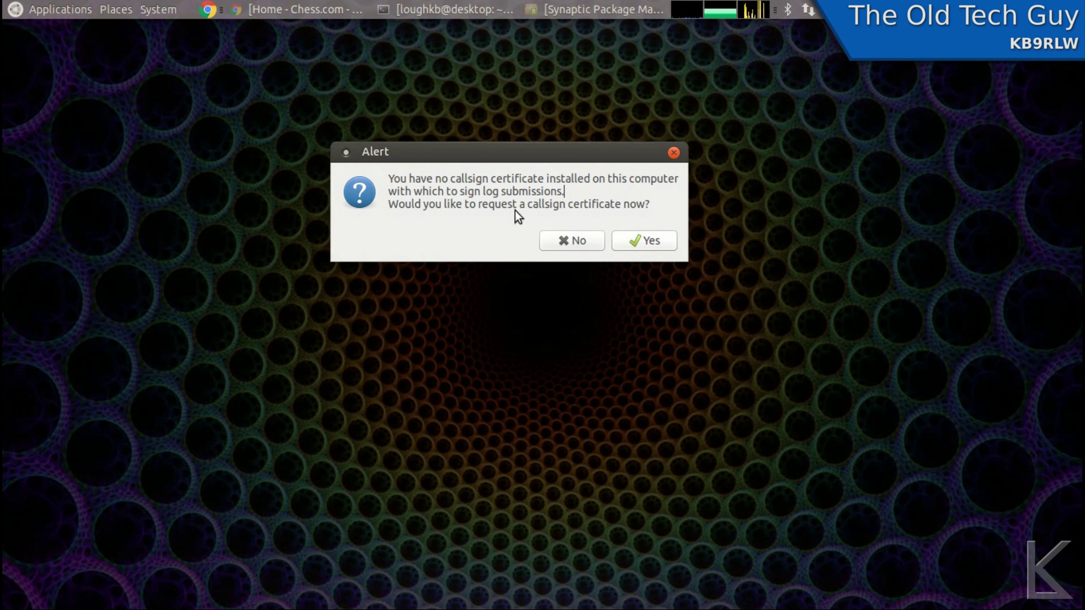
click(659, 248)
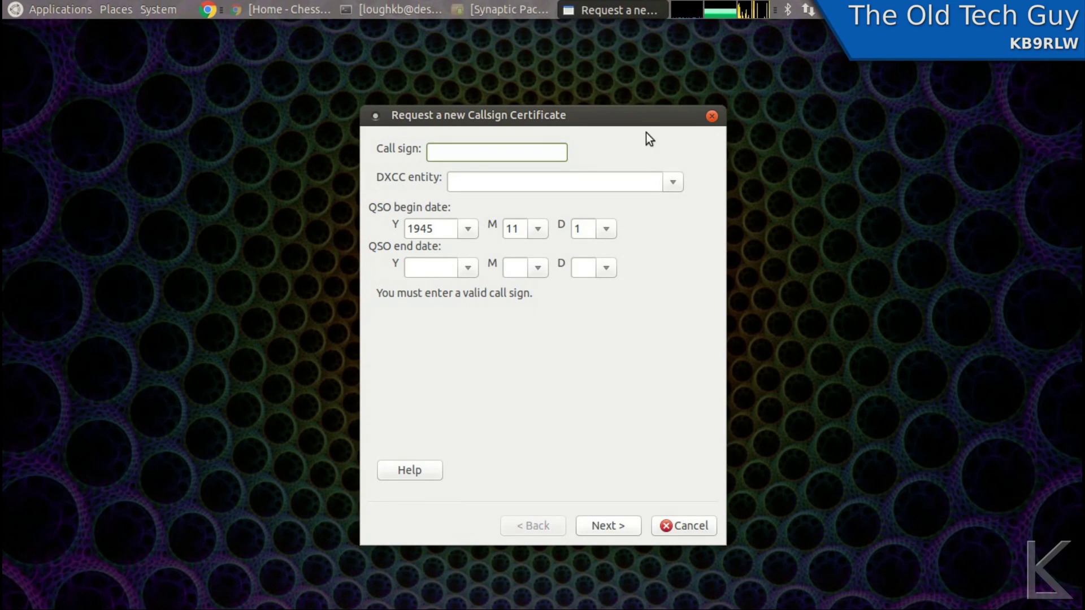
drag(629, 116, 615, 95)
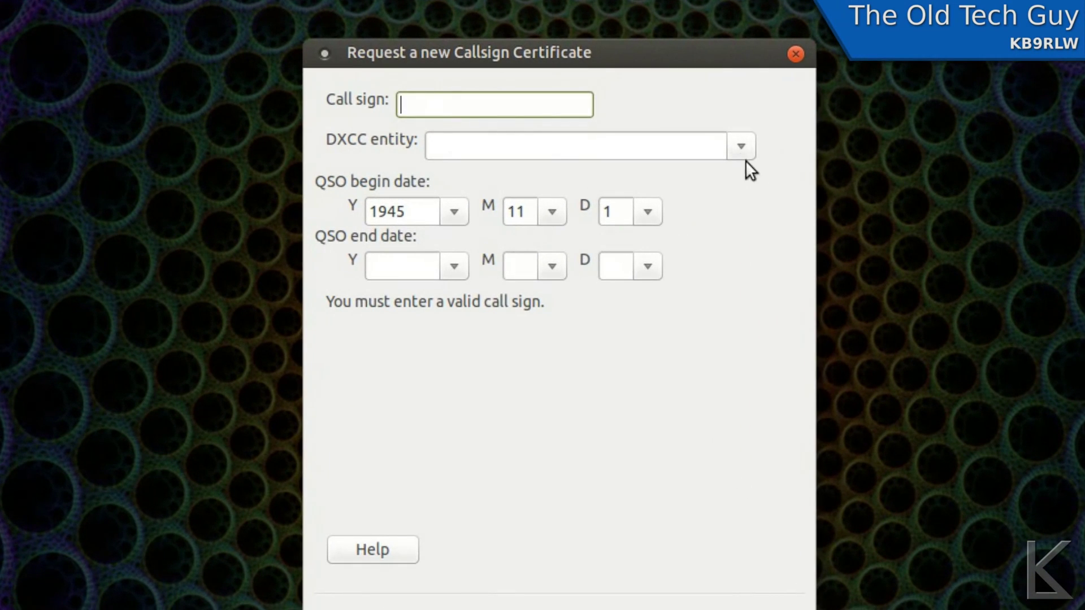
click(737, 150)
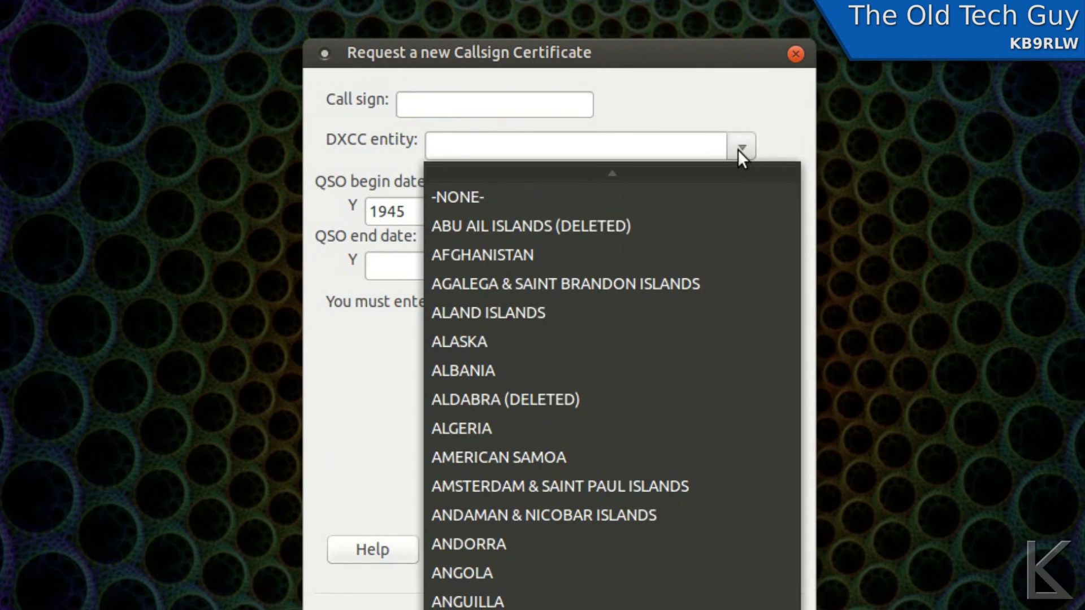
click(759, 130)
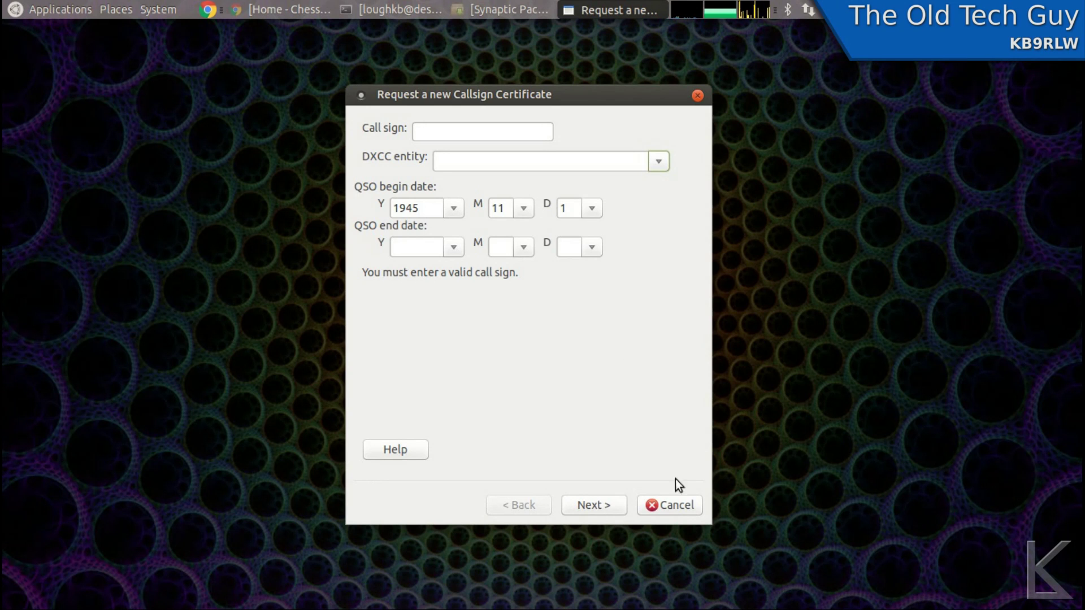
click(672, 506)
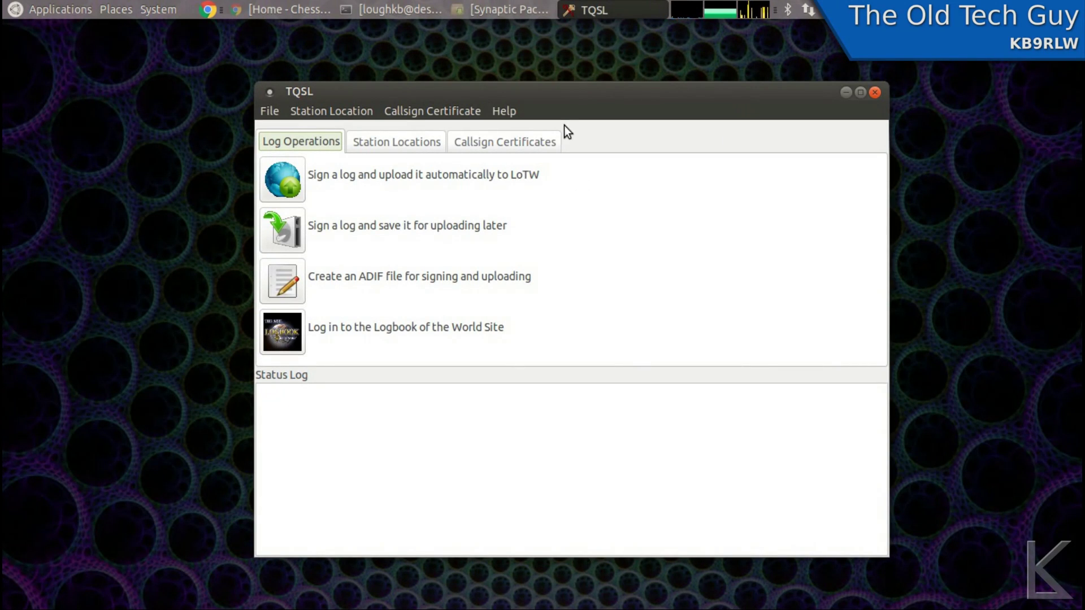
click(519, 144)
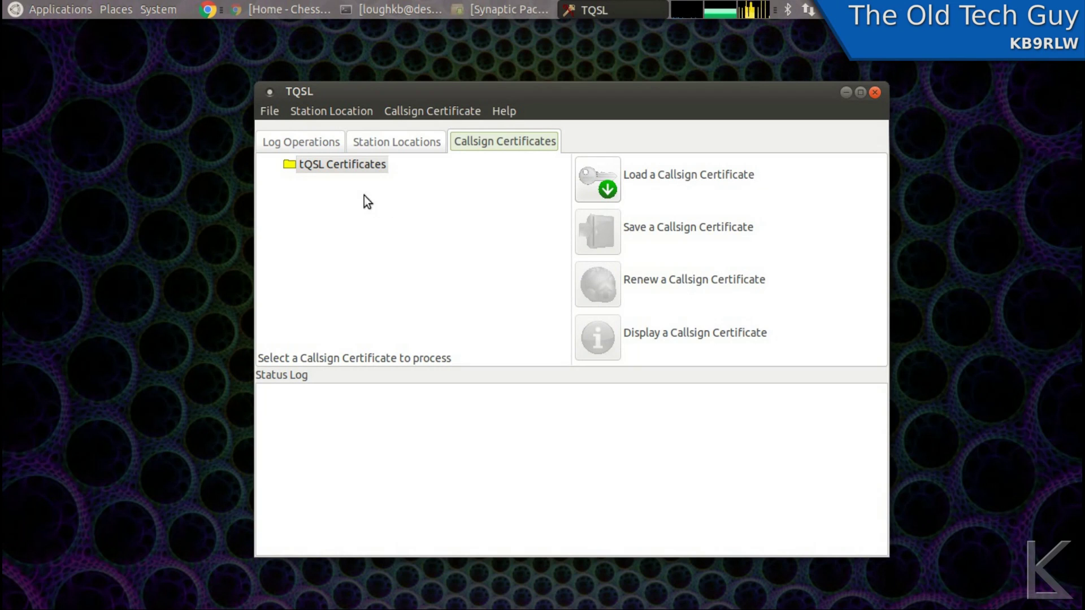
- Try editing the Home shack station location and dismiss the No Certificate warning
click(398, 144)
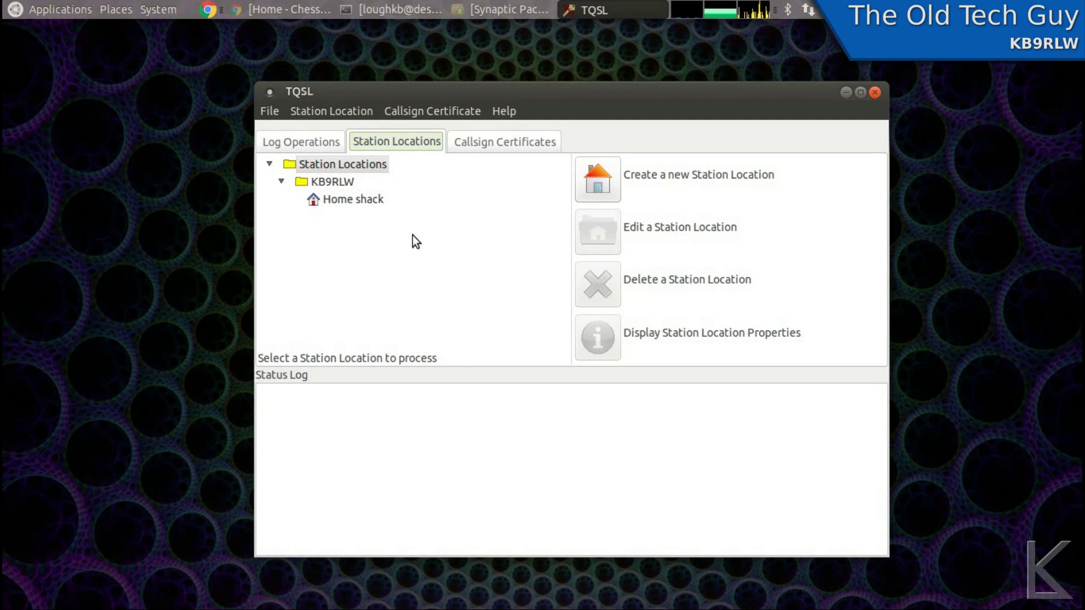
click(352, 201)
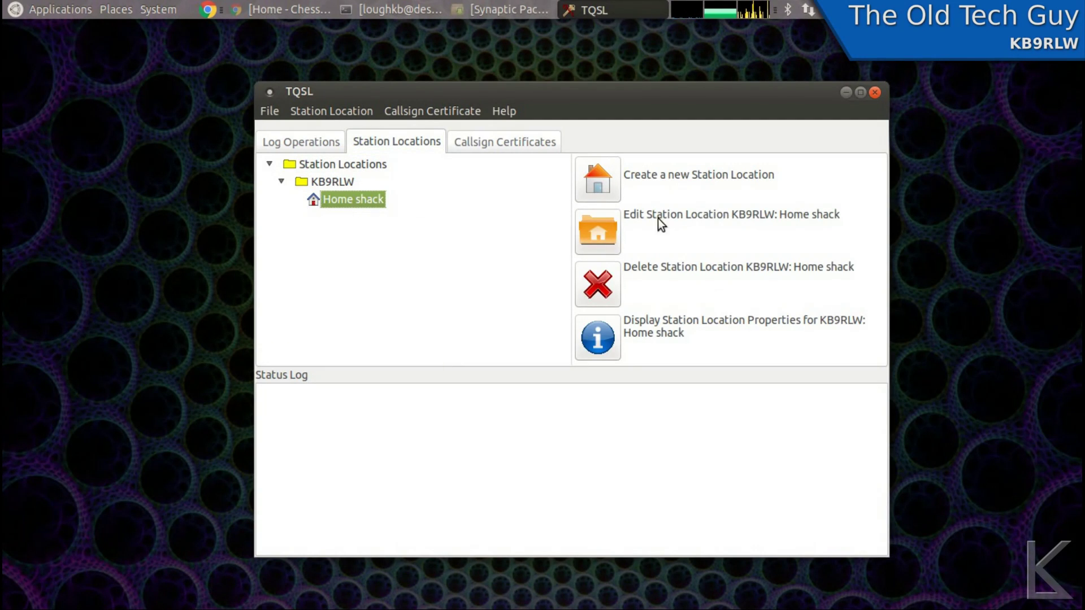
click(583, 231)
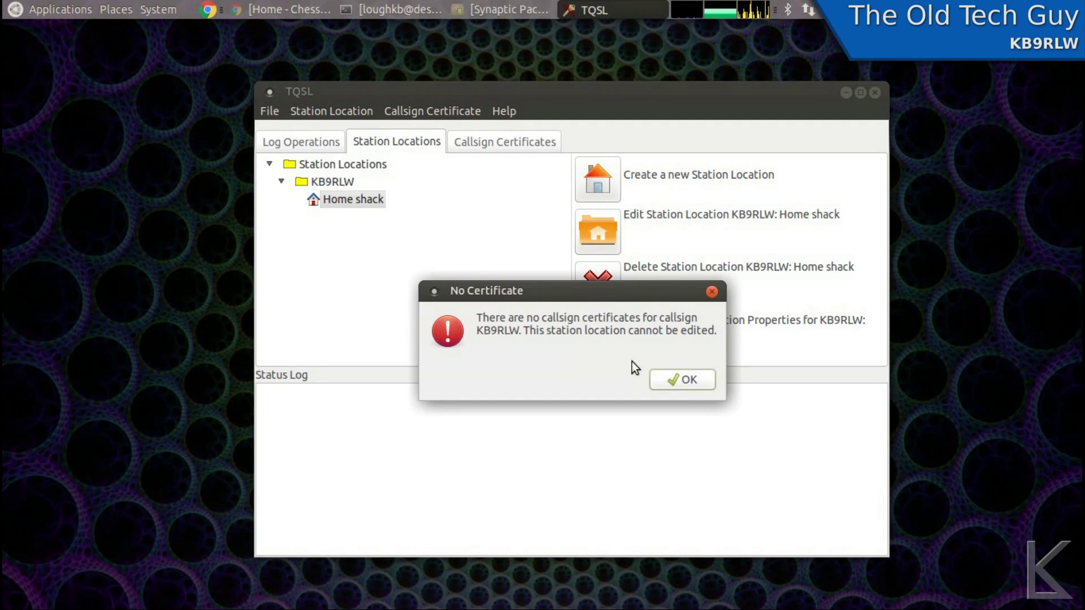
click(661, 378)
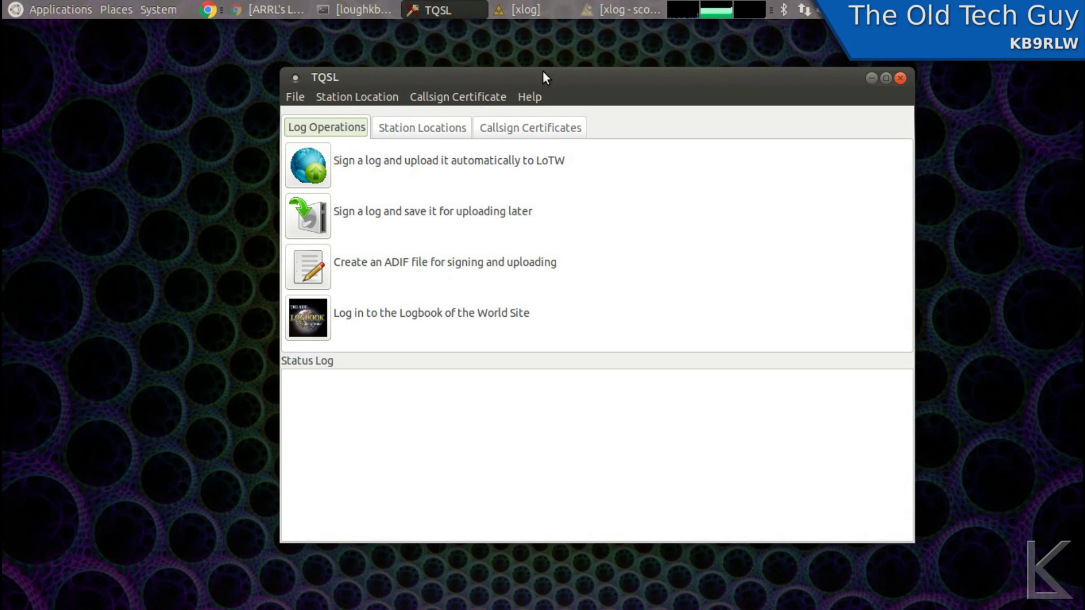
- Bring the xlog window forward and open Log > Export for QSOs 1 to 272
click(524, 11)
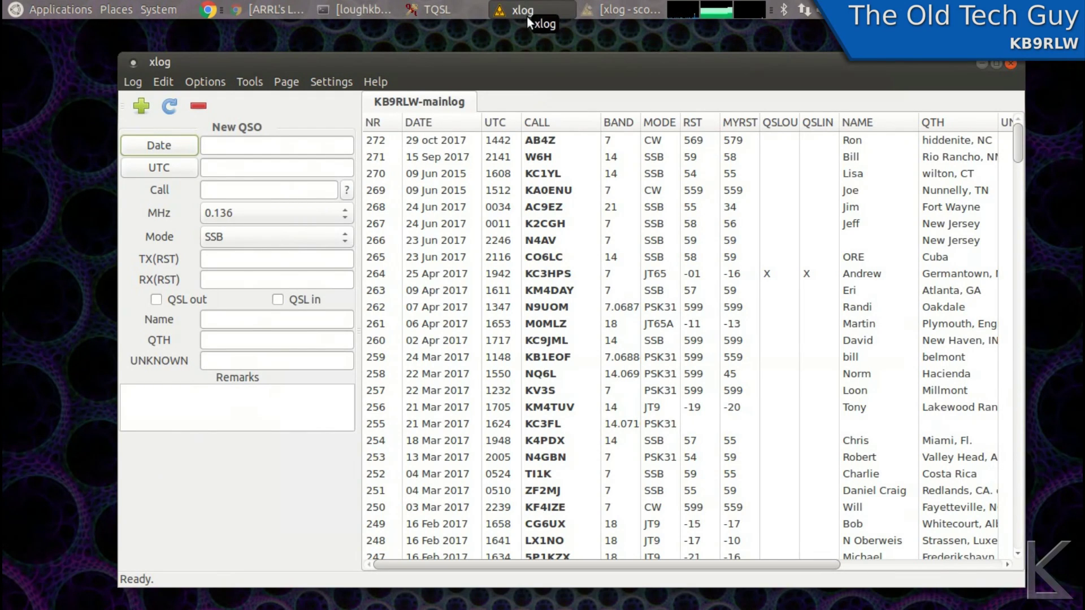
drag(537, 63, 533, 47)
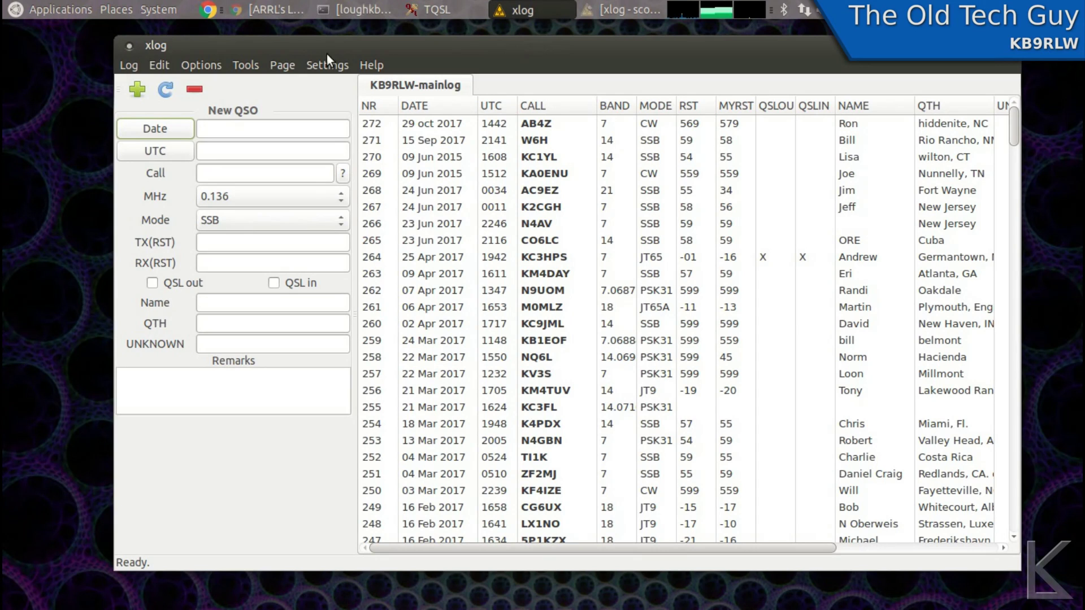
click(130, 66)
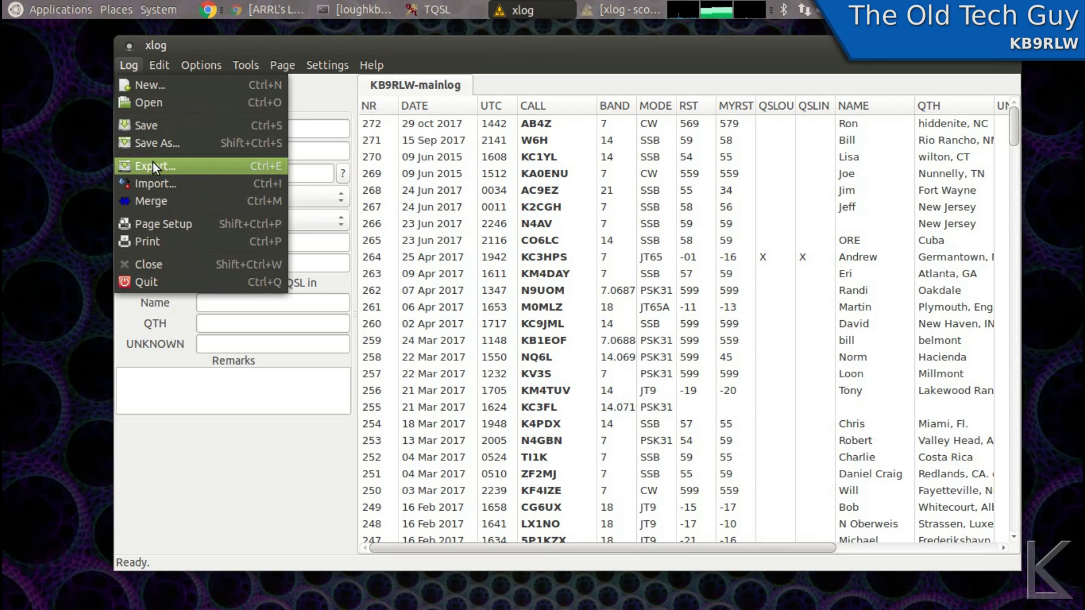
click(178, 168)
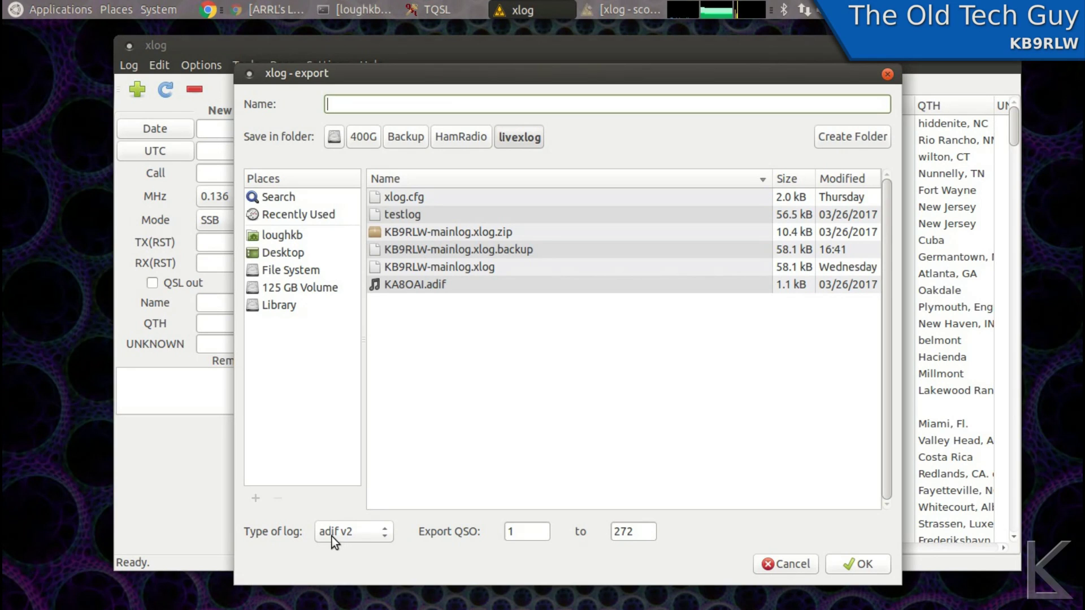
- Export QSOs 270 to 272 as adif v2 to kb9rlwlog.adif in Desktop/MyDownloads
click(296, 251)
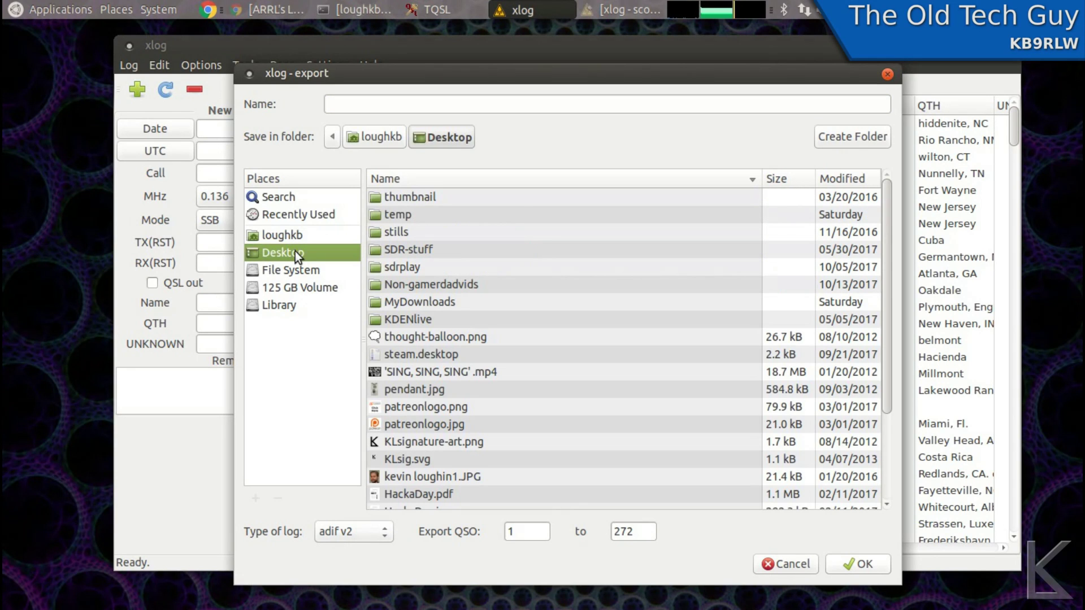
double_click(399, 303)
click(455, 107)
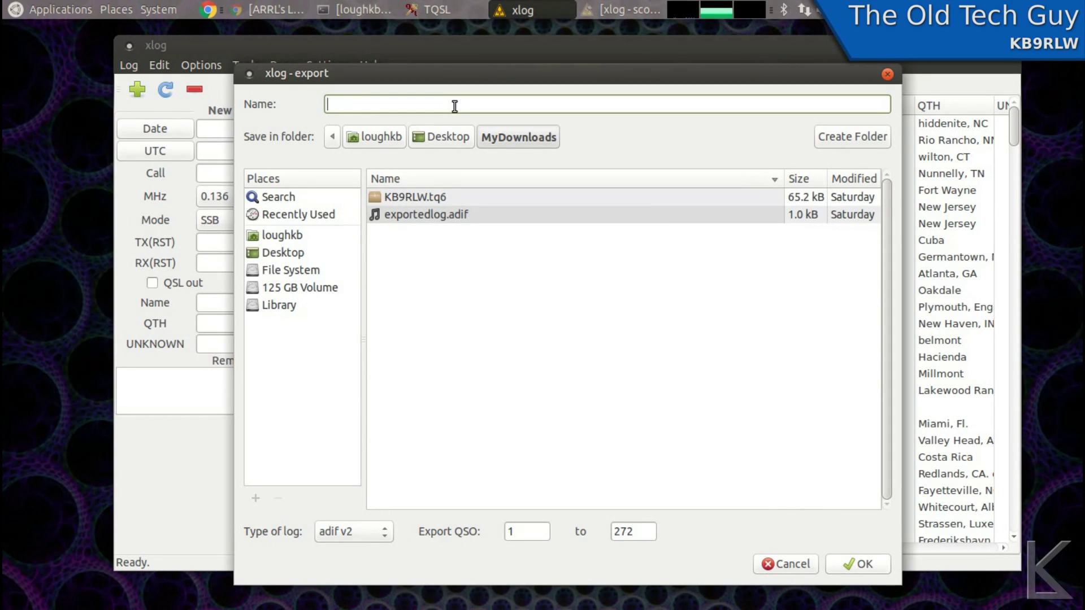
text(kb9rlwlog.adif)
click(537, 533)
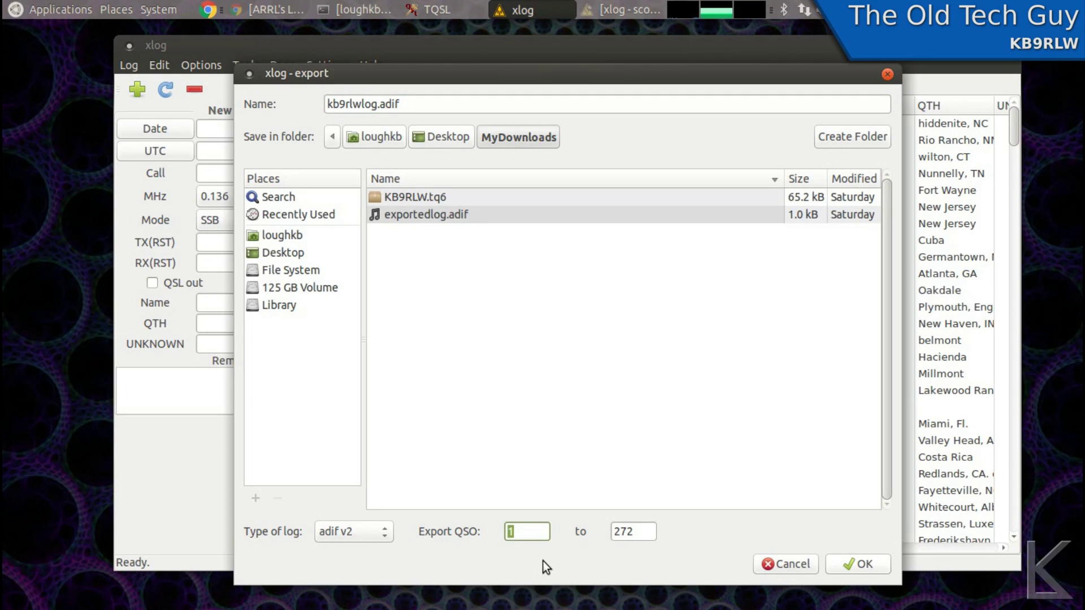
text(270)
click(854, 562)
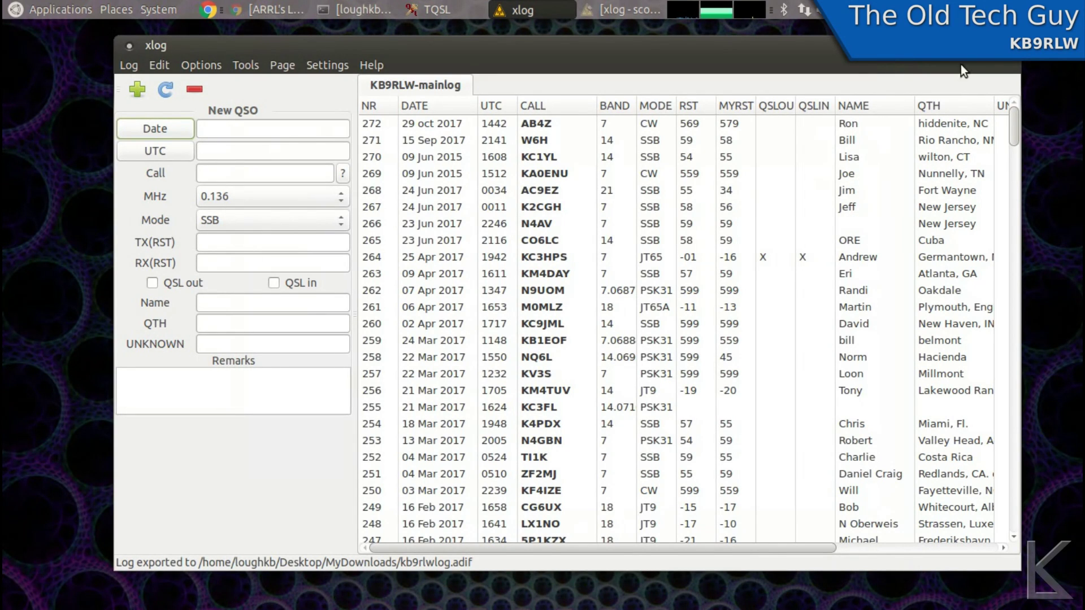
- Try to sign and upload the log to LoTW in TQSL, then dismiss the no-certificate warning
click(978, 45)
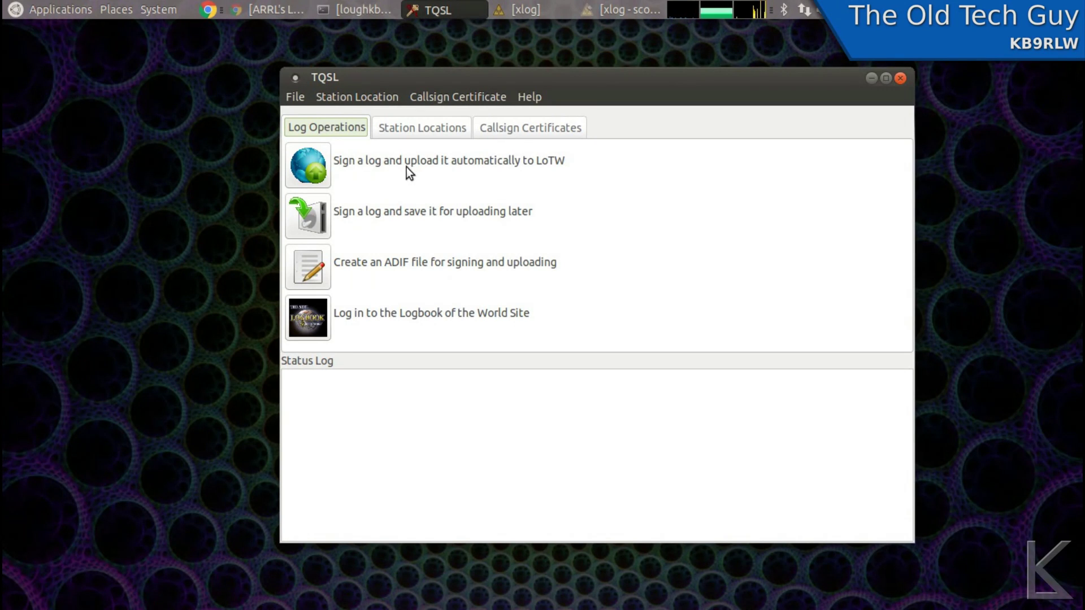
click(314, 161)
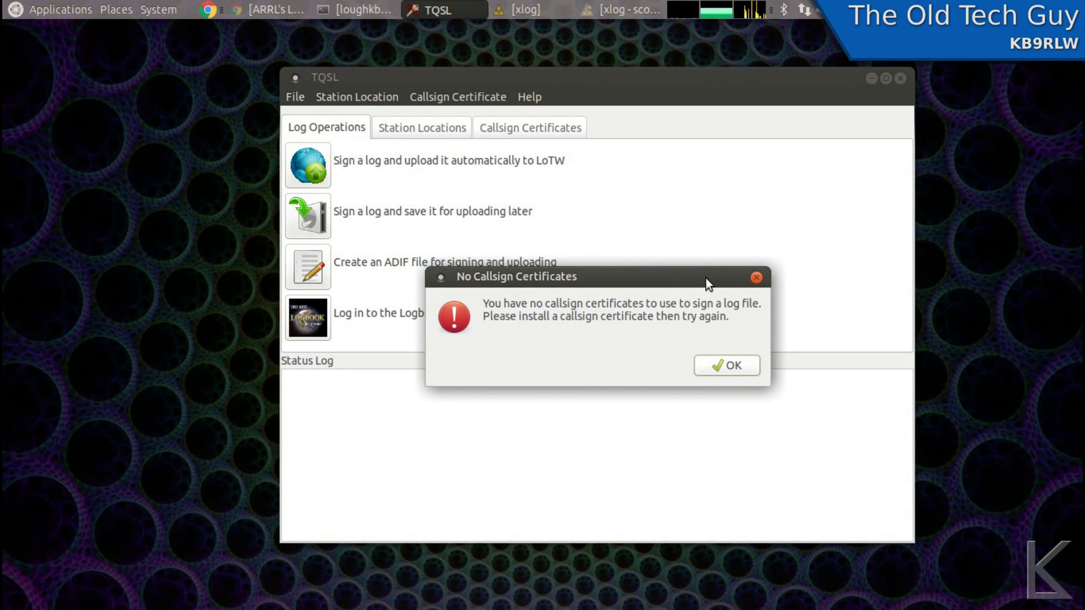
drag(703, 277, 528, 238)
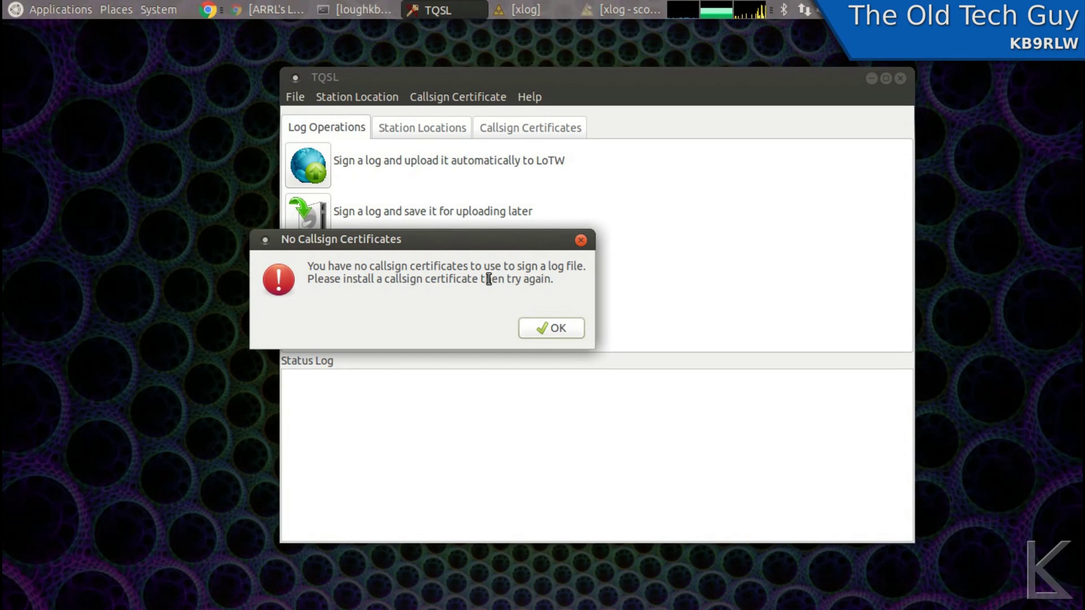
click(548, 328)
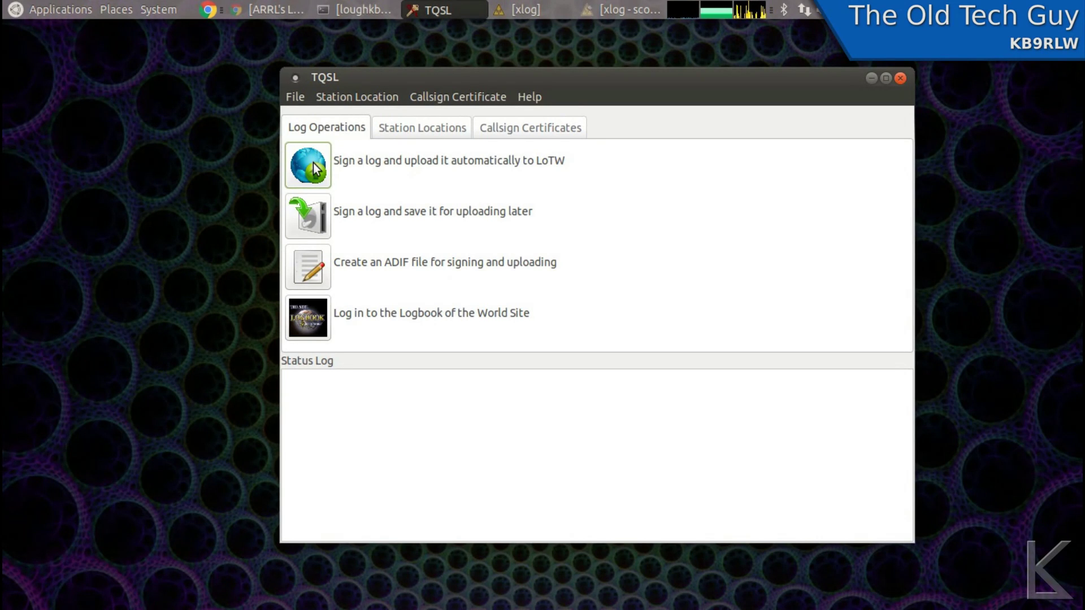
- Switch to Chrome and log on to Logbook of the World
click(265, 9)
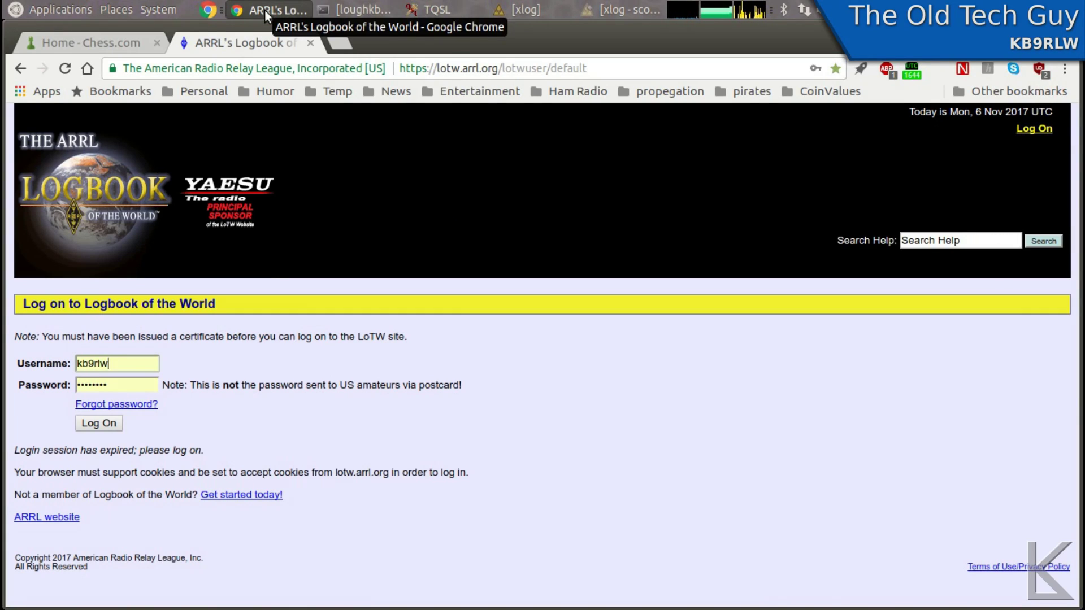
click(87, 422)
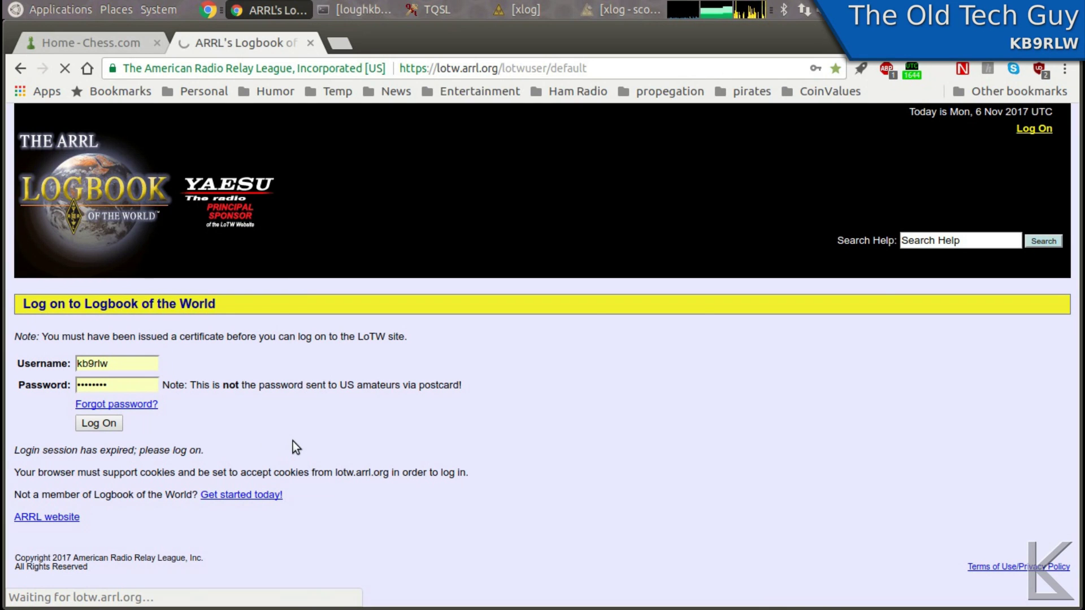
scroll(453, 416, down, 3)
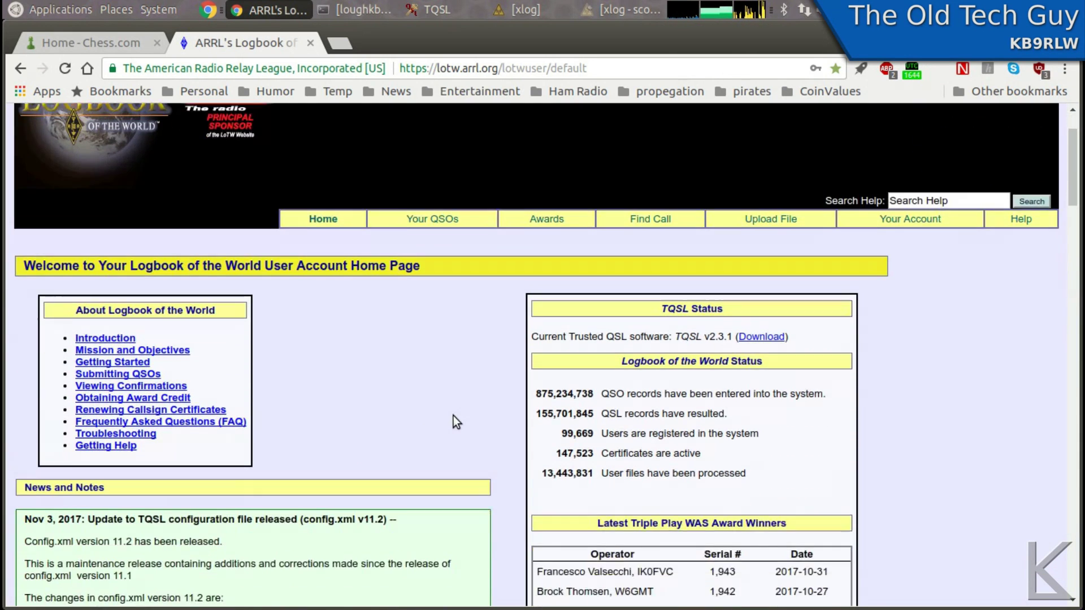
scroll(453, 416, down, 3)
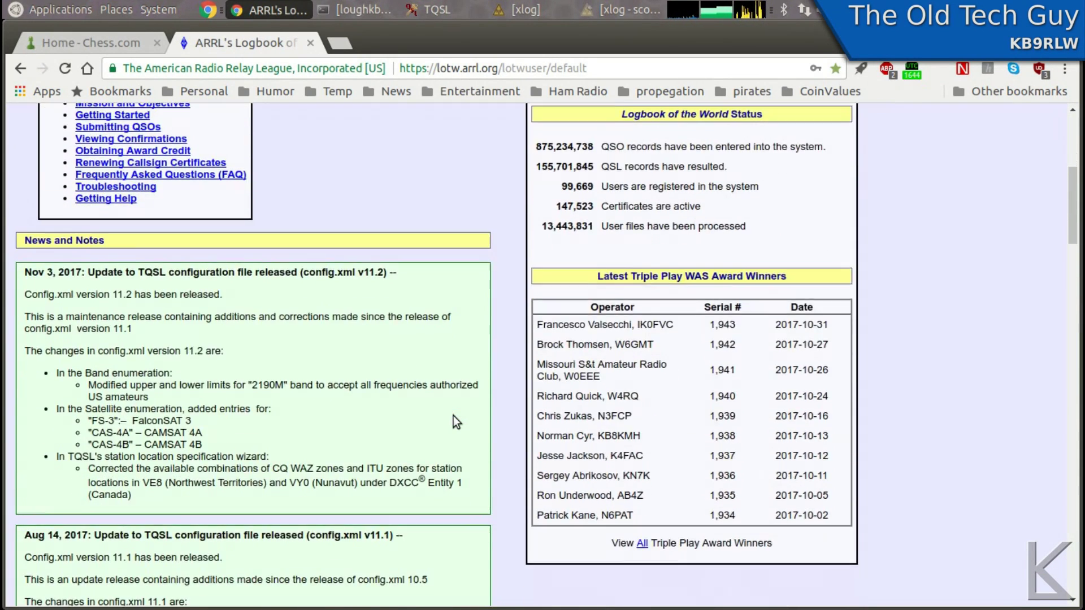
scroll(453, 416, up, 4)
scroll(454, 416, down, 3)
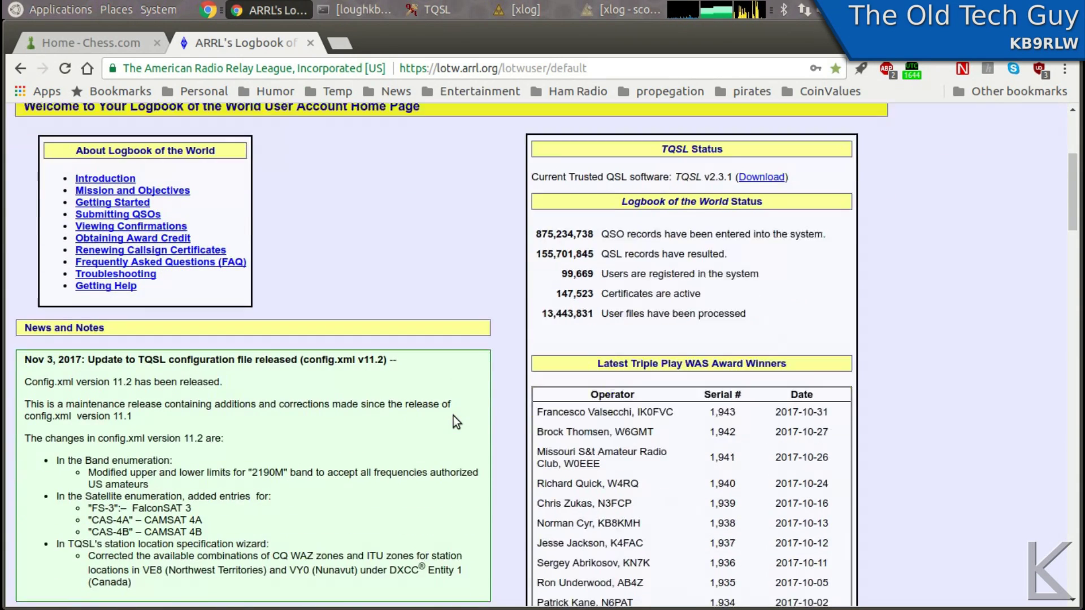
scroll(454, 416, down, 2)
scroll(453, 416, up, 2)
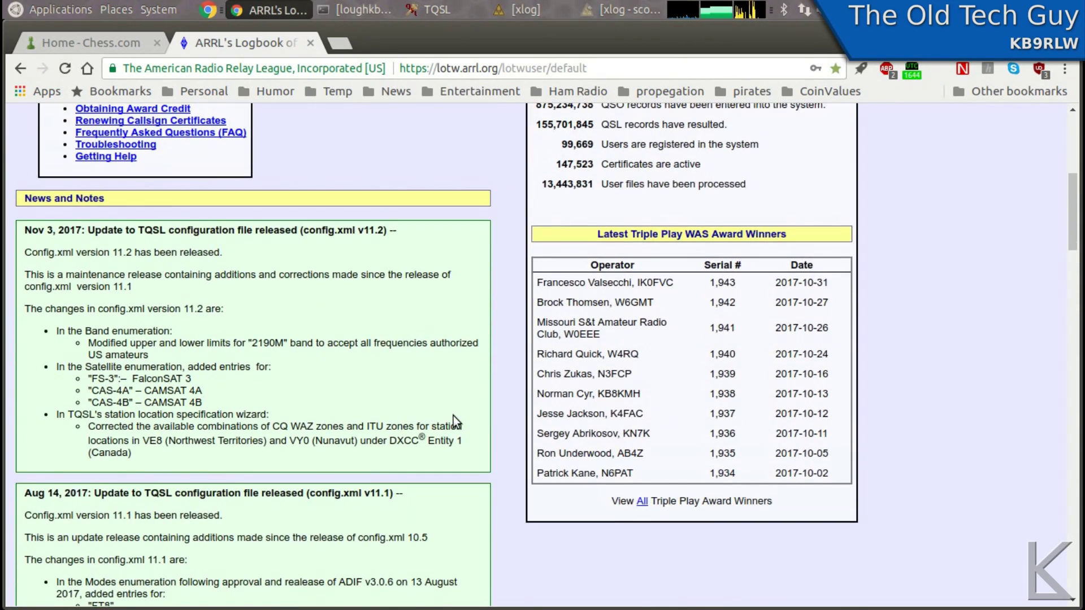
scroll(453, 416, down, 1)
scroll(454, 416, up, 3)
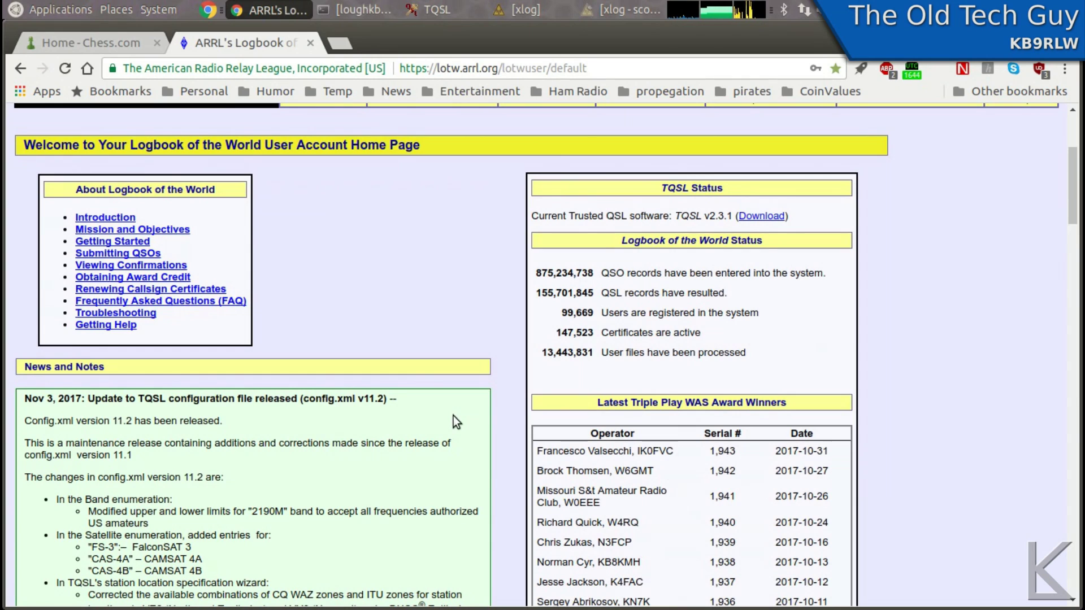
scroll(409, 256, up, 2)
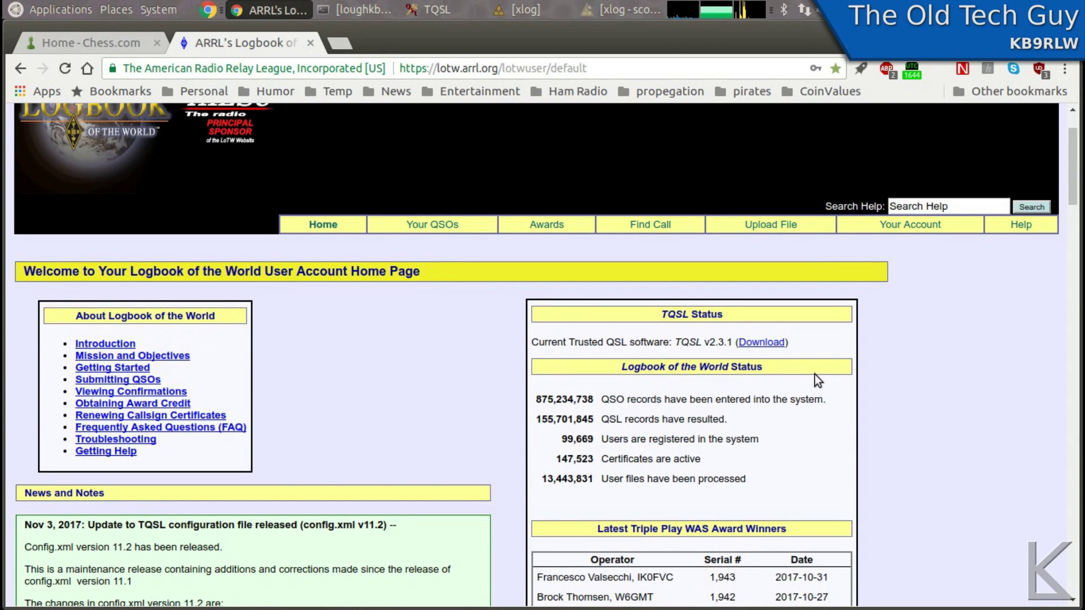
- Open Your QSOs and list the 25 most recent QSO records
click(422, 224)
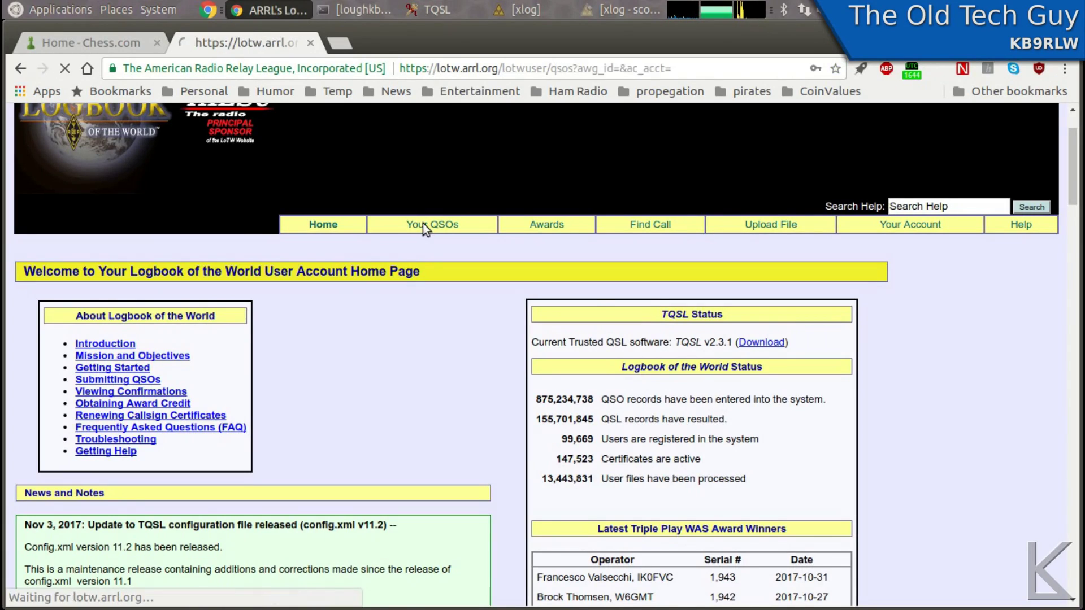
scroll(954, 463, down, 2)
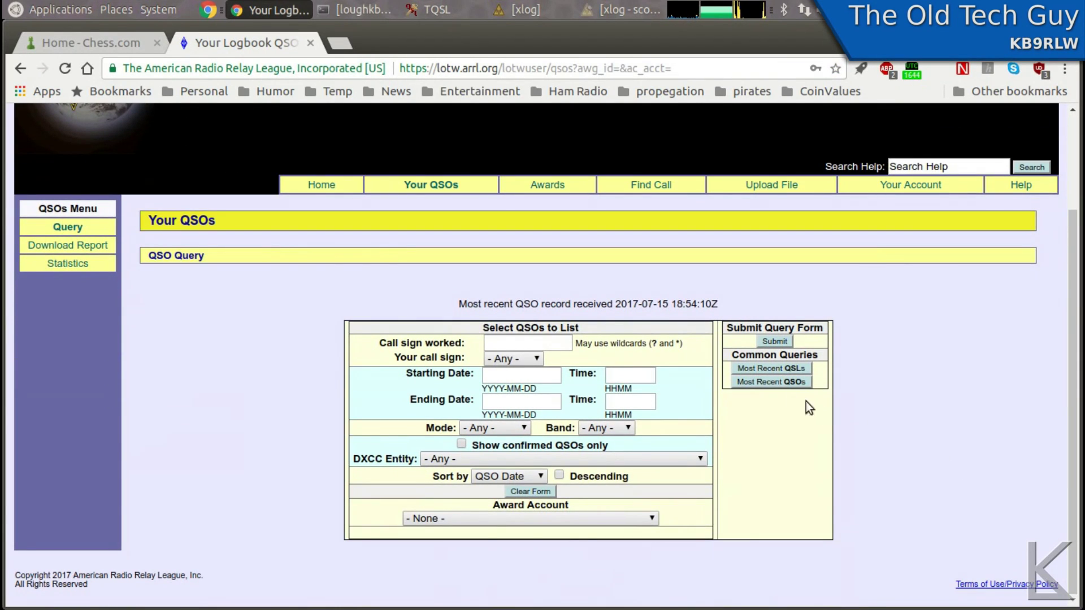
click(765, 382)
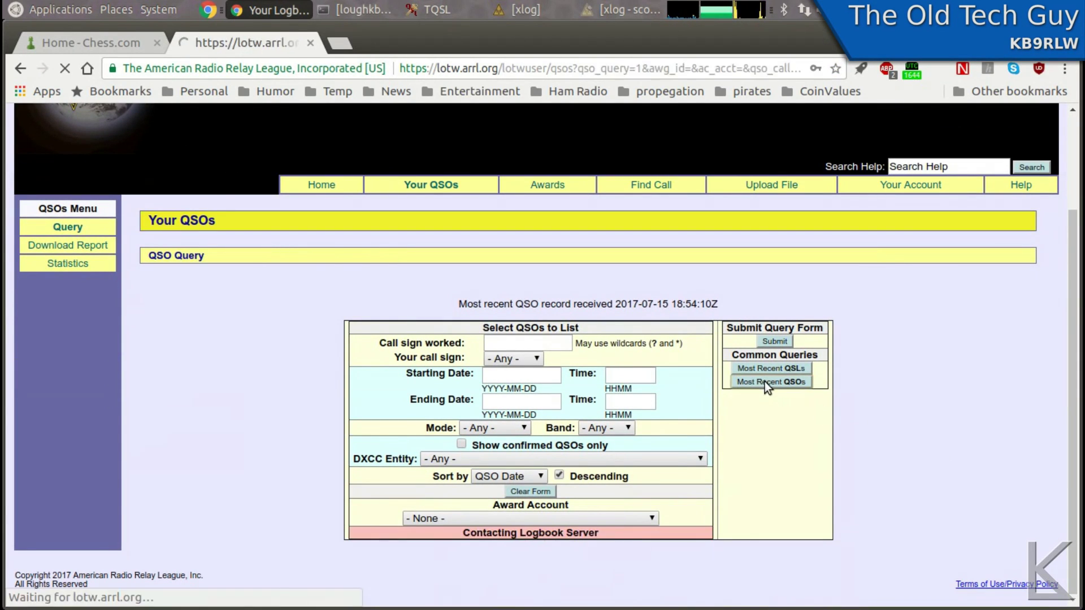
scroll(975, 425, down, 4)
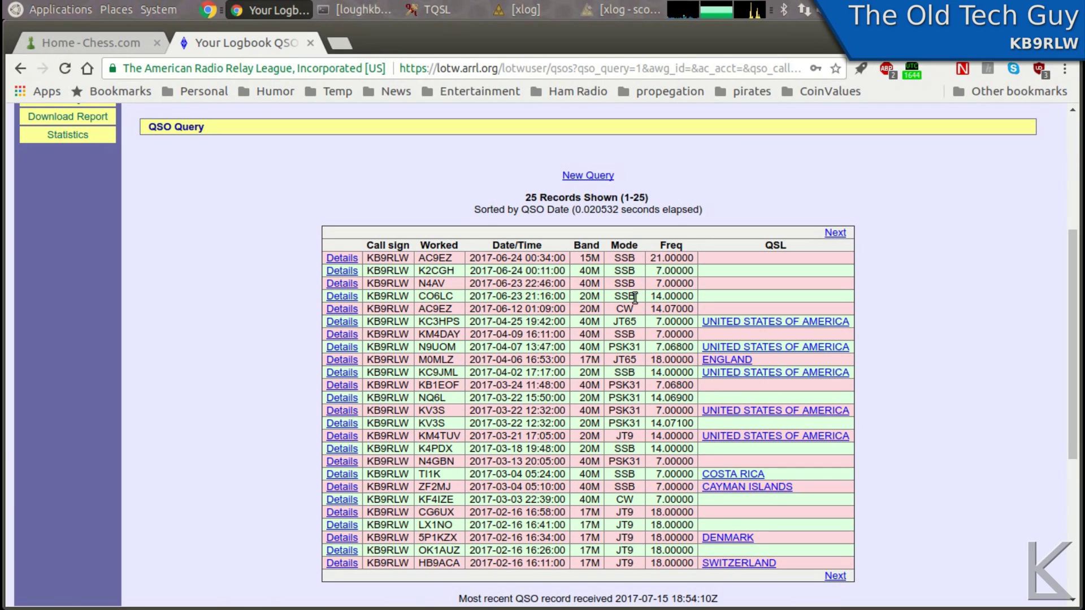
scroll(797, 177, up, 1)
scroll(797, 176, up, 4)
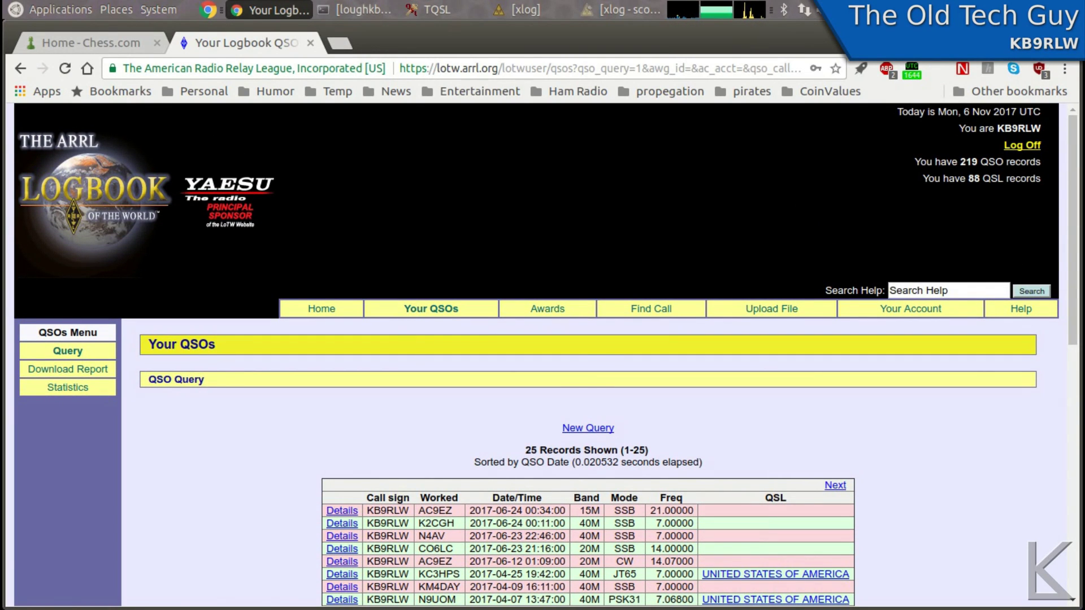
- Minimise Chrome and shift the TQSL window slightly left on the desktop
click(1046, 34)
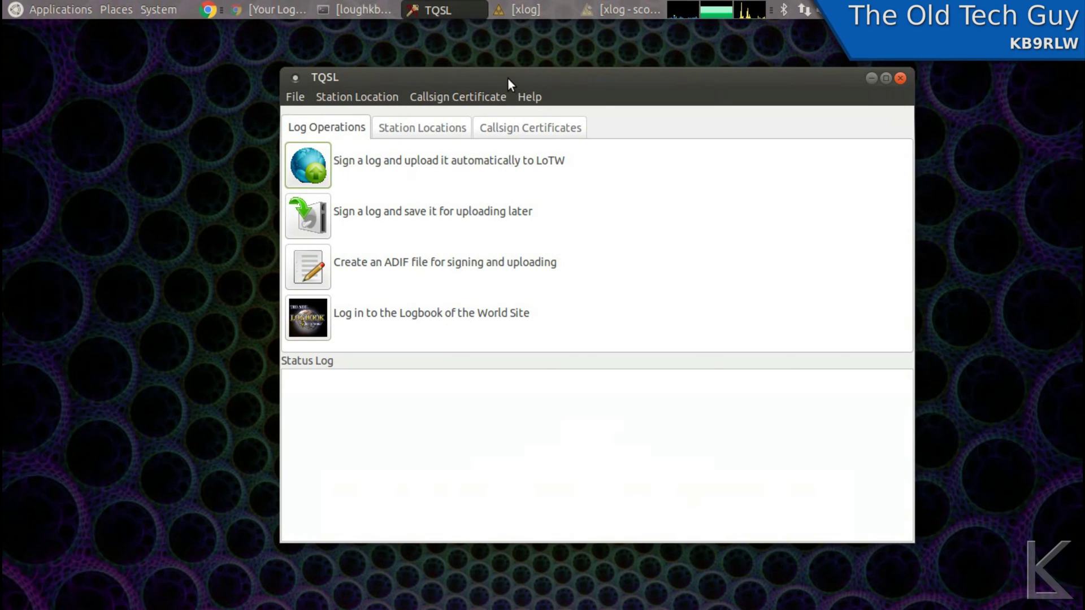
drag(508, 77, 476, 77)
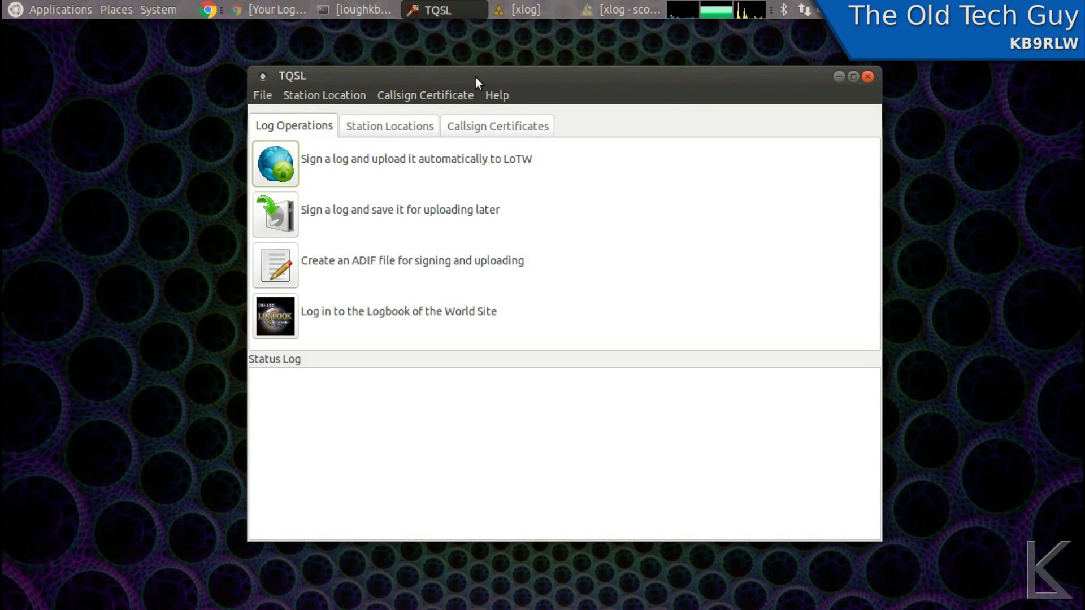